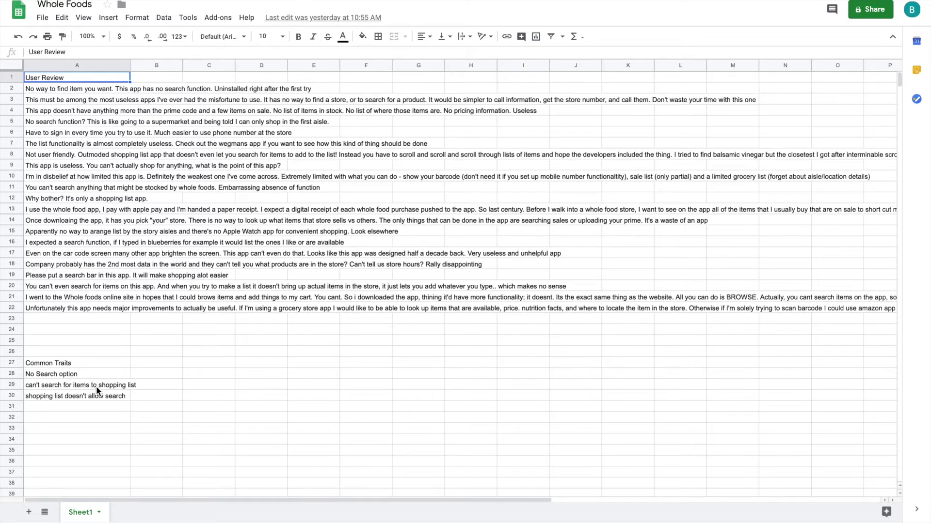
Step: Review the three complaints listed under Common Traits below the user reviews, from the missing search option to the shopping list search
left_click(113, 373)
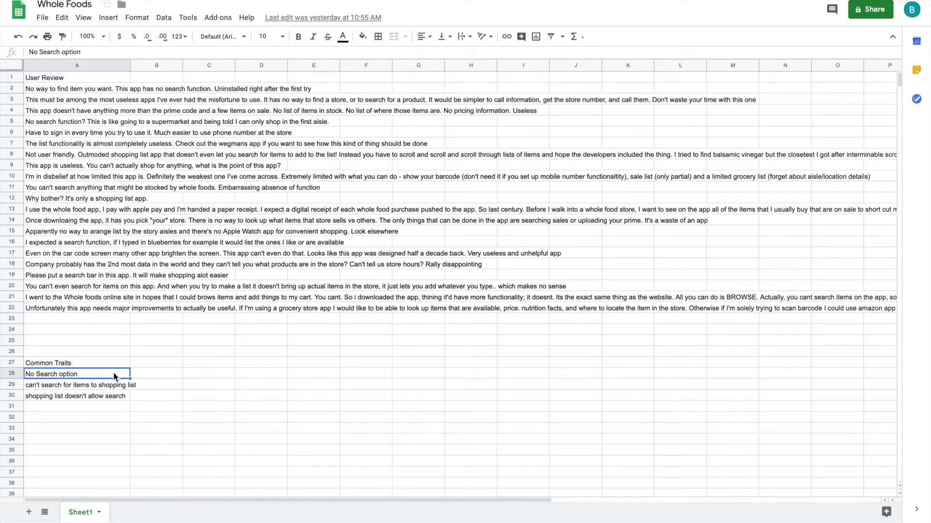
left_click(110, 389)
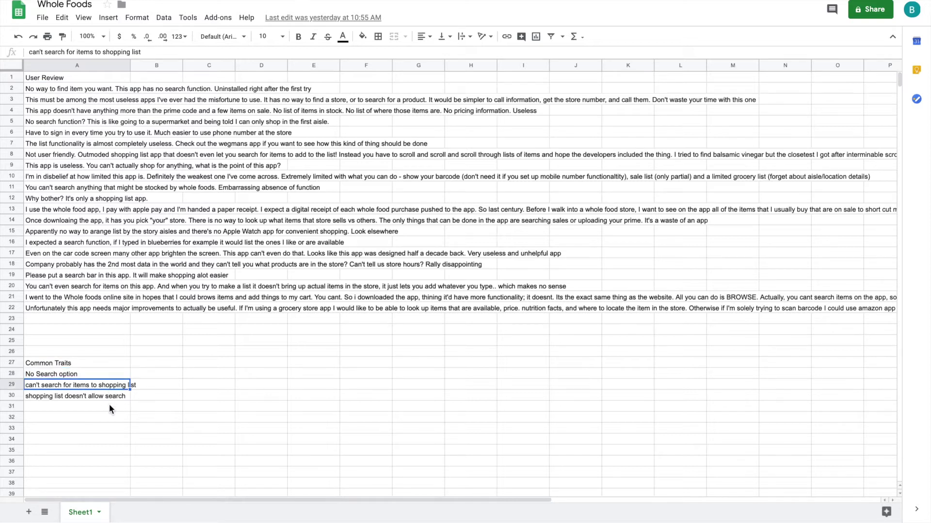
left_click(109, 398)
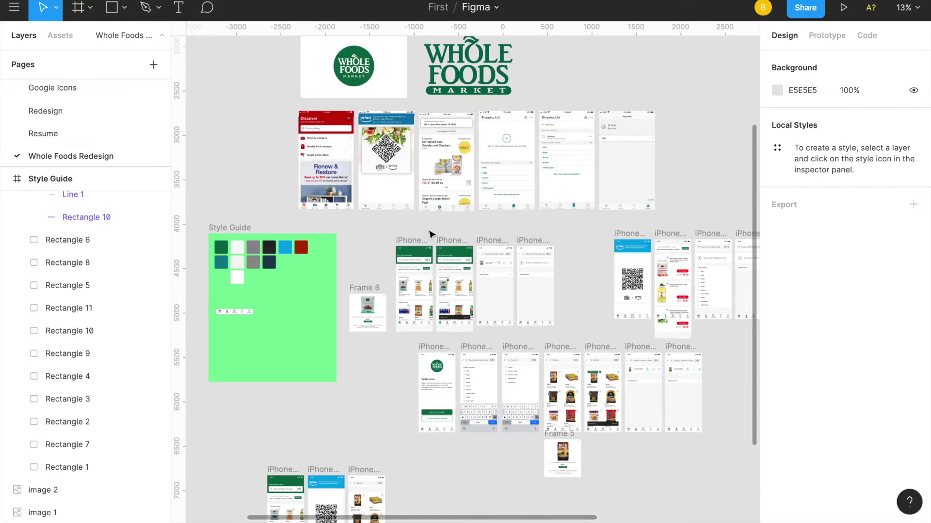
Step: Switch to Figma and examine the current app's Prime Code screen on the Whole Foods Redesign page
scroll(429, 235, "up", 5)
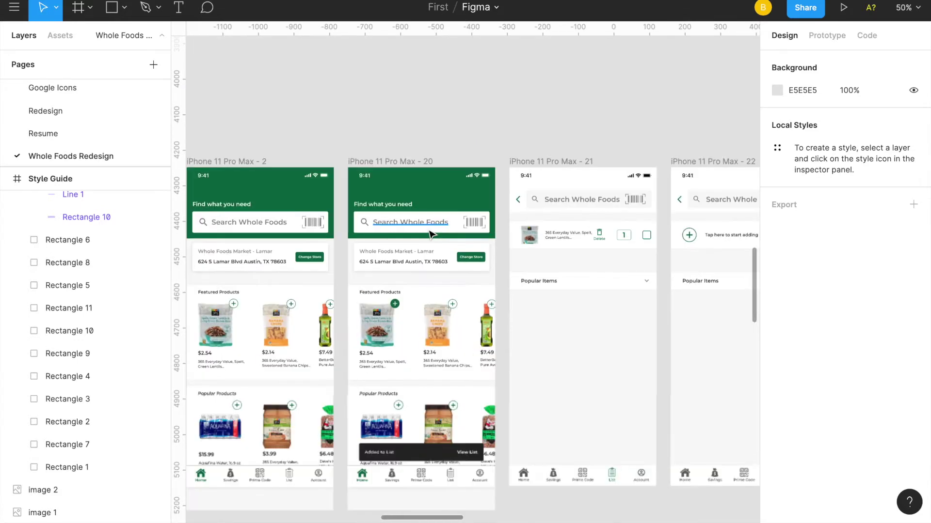
scroll(430, 235, "up", 8)
scroll(430, 235, "left", 3)
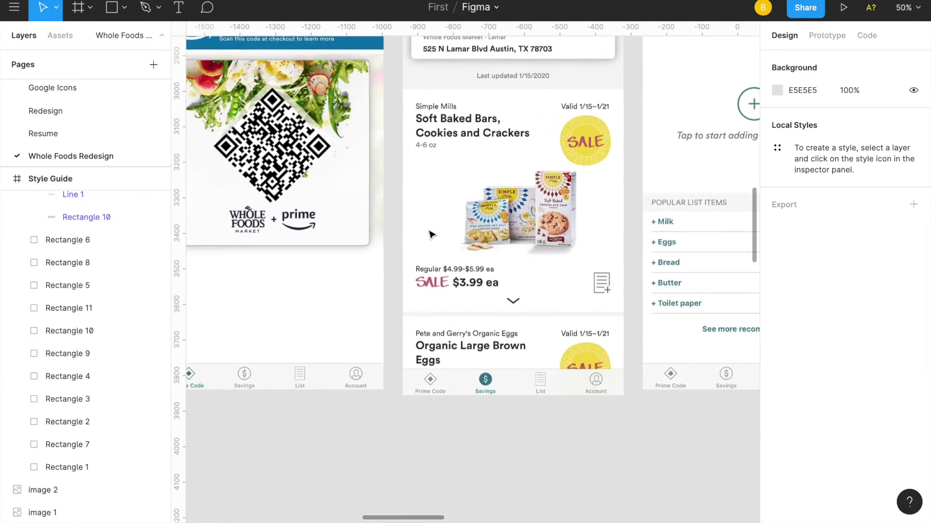
scroll(429, 235, "up", 2)
scroll(430, 235, "left", 1)
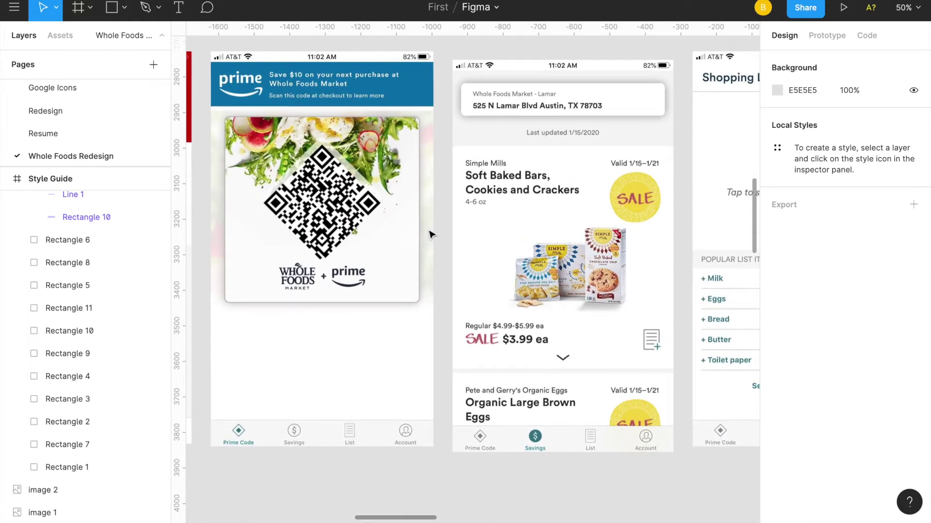
scroll(430, 235, "left", 1)
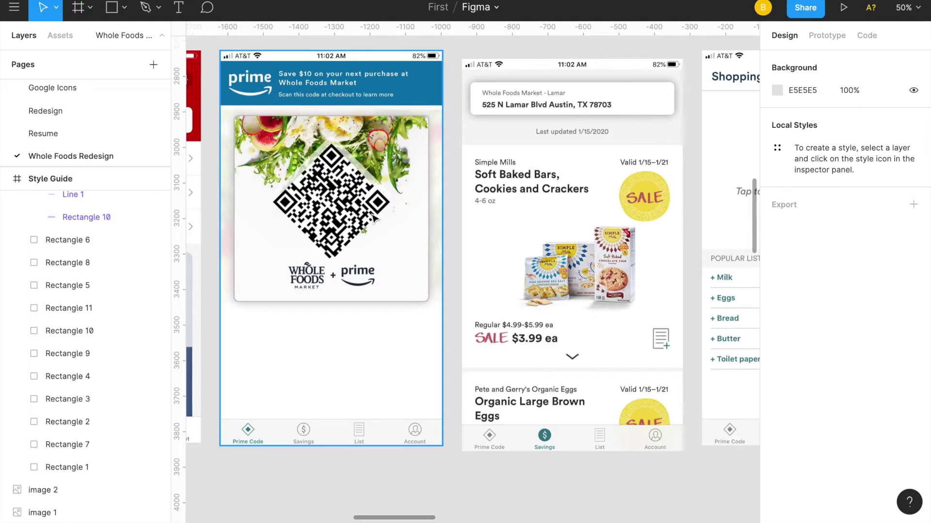
scroll(459, 257, "right", 4)
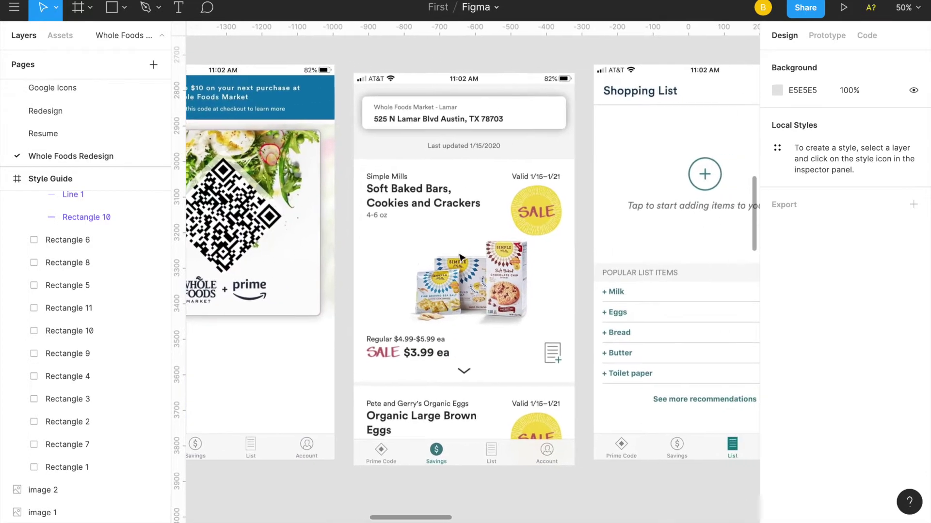
scroll(458, 257, "left", 4)
scroll(459, 257, "down", 1)
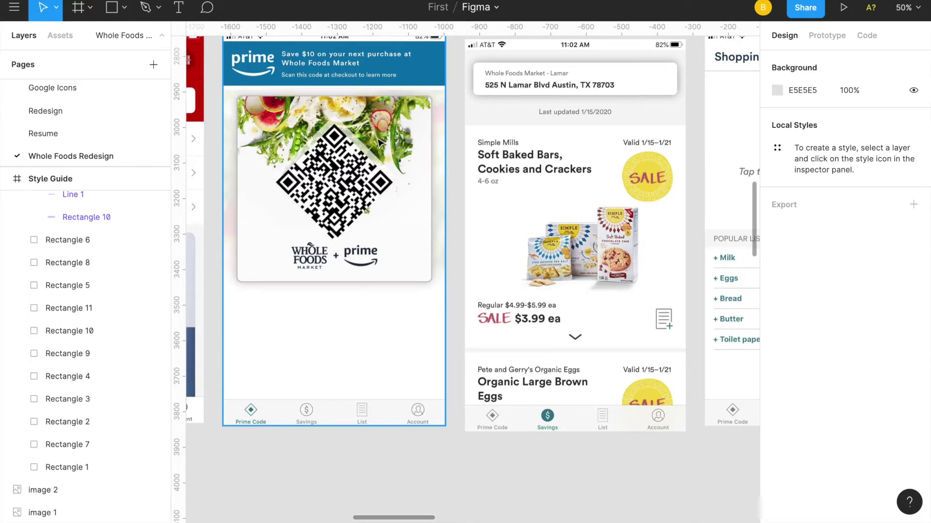
Step: Examine the current app's Savings screen, including its store address card and sale items
scroll(384, 163, "right", 3)
scroll(385, 165, "right", 2)
scroll(385, 165, "up", 2)
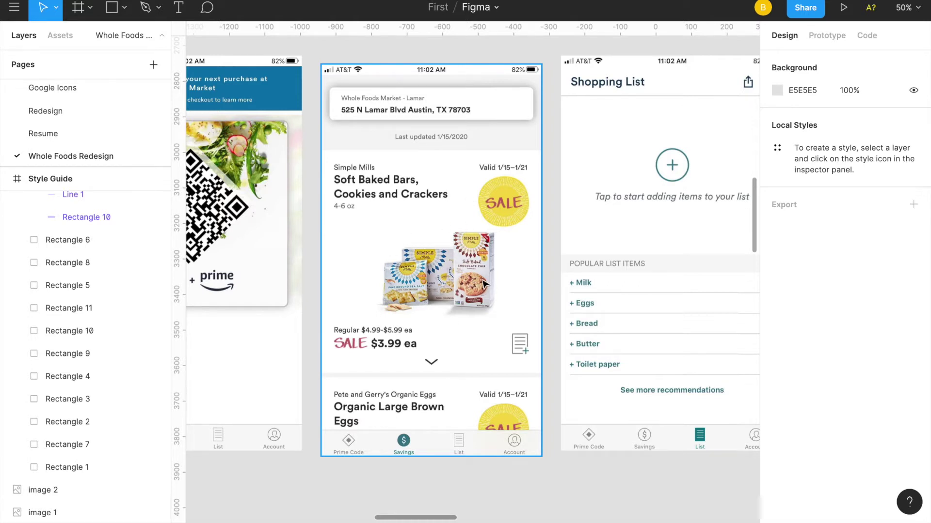
scroll(485, 284, "down", 1)
scroll(485, 283, "right", 1)
scroll(485, 284, "right", 2)
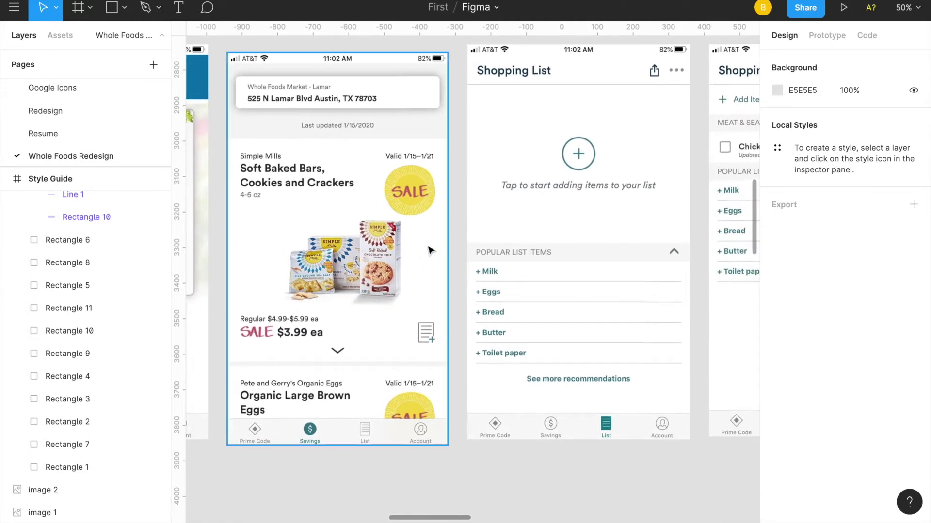
Step: Examine the two current Shopping List screens, comparing the empty list with the one containing Chicken
scroll(438, 250, "right", 1)
scroll(438, 250, "right", 4)
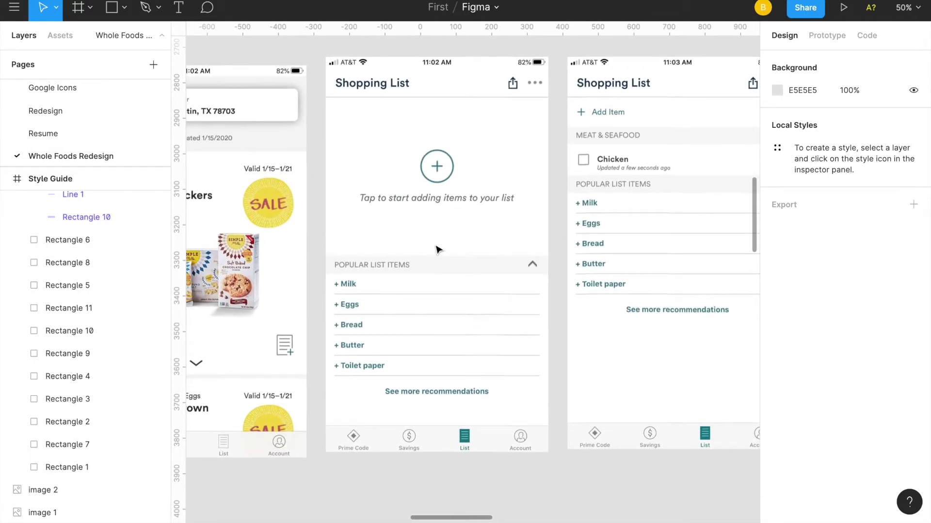
scroll(437, 250, "right", 1)
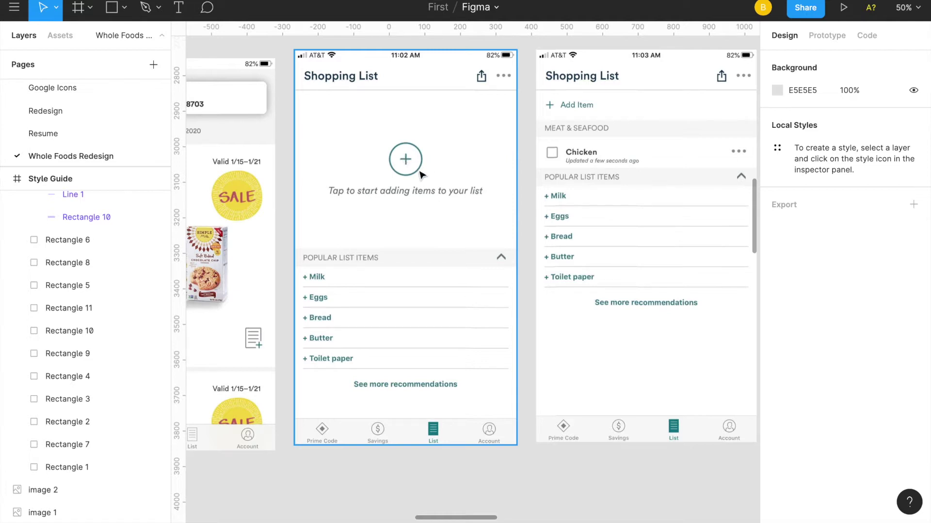
scroll(441, 185, "right", 2)
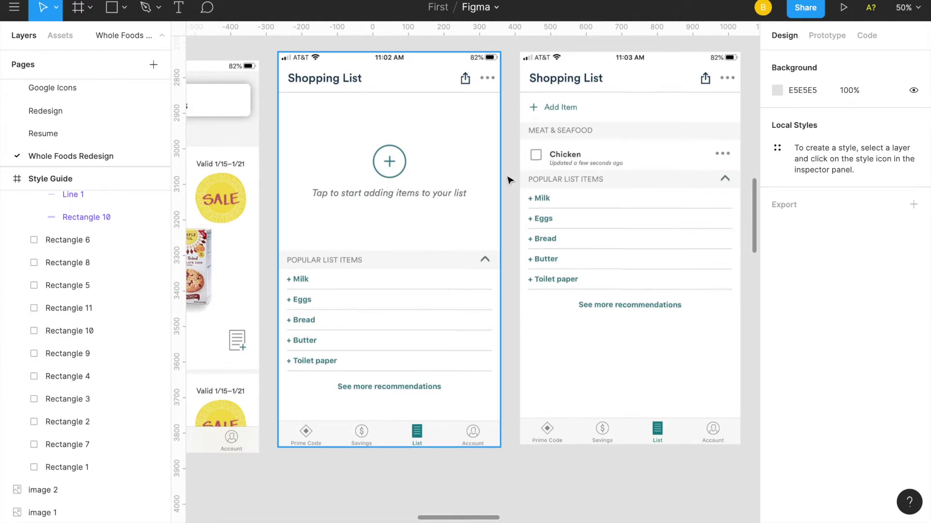
scroll(508, 179, "right", 3)
scroll(509, 179, "right", 1)
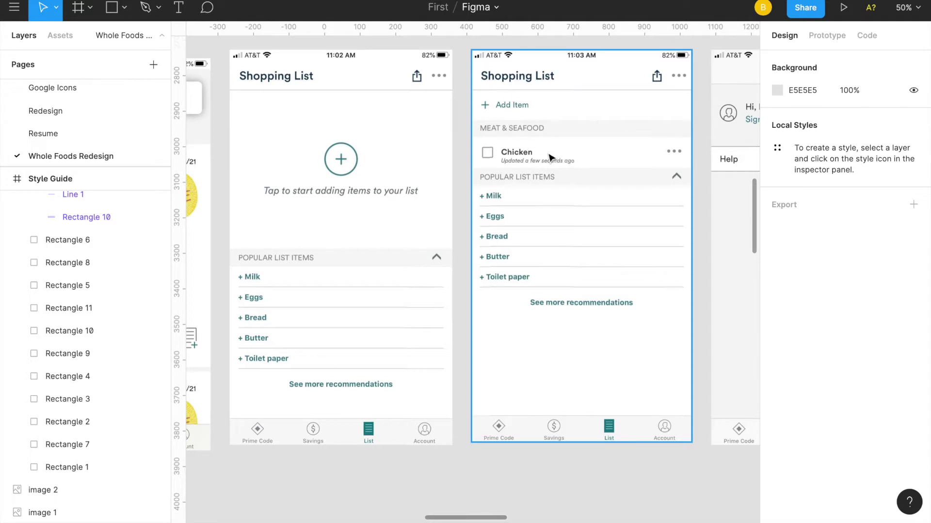
left_click(381, 167)
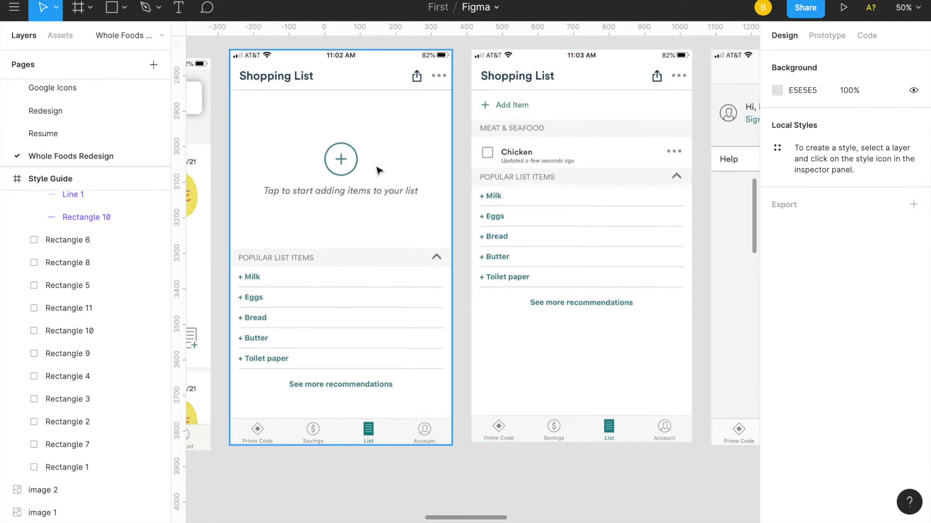
scroll(379, 170, "up", 1)
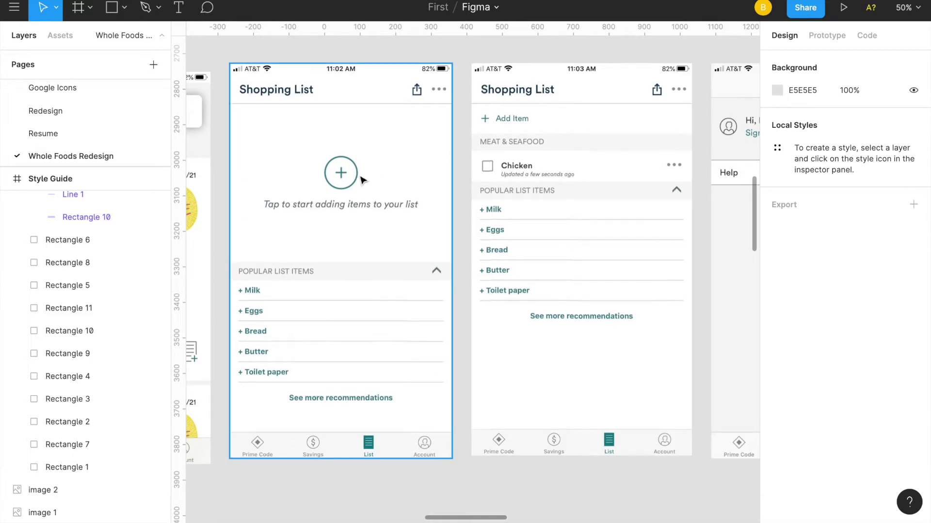
scroll(361, 180, "right", 2)
scroll(361, 180, "down", 1)
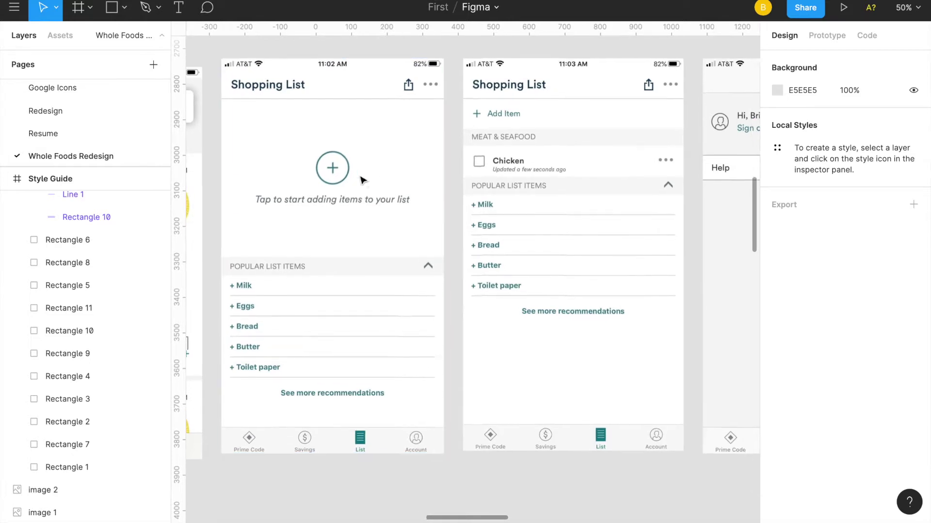
scroll(361, 180, "down", 1)
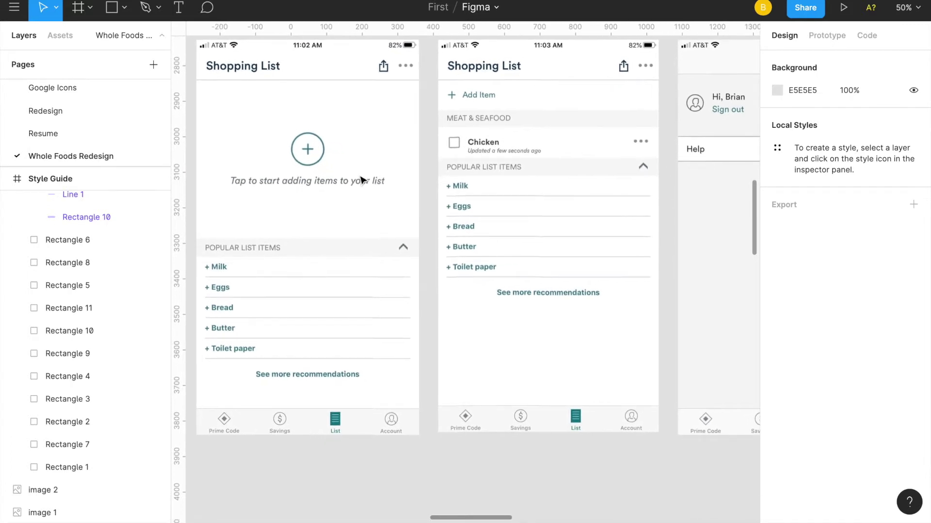
scroll(361, 181, "right", 1)
scroll(362, 181, "up", 1)
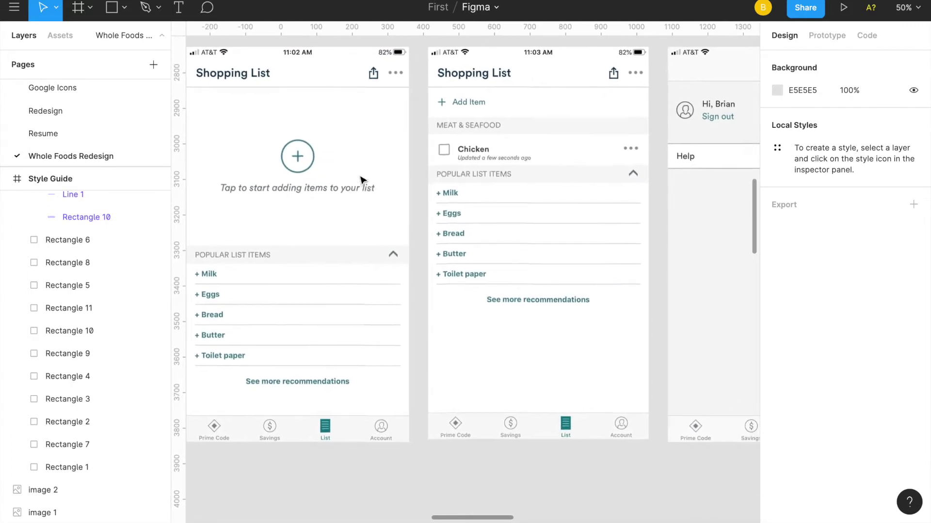
Step: Examine the current app's Account screen with its sign-out and Help options
scroll(363, 180, "right", 5)
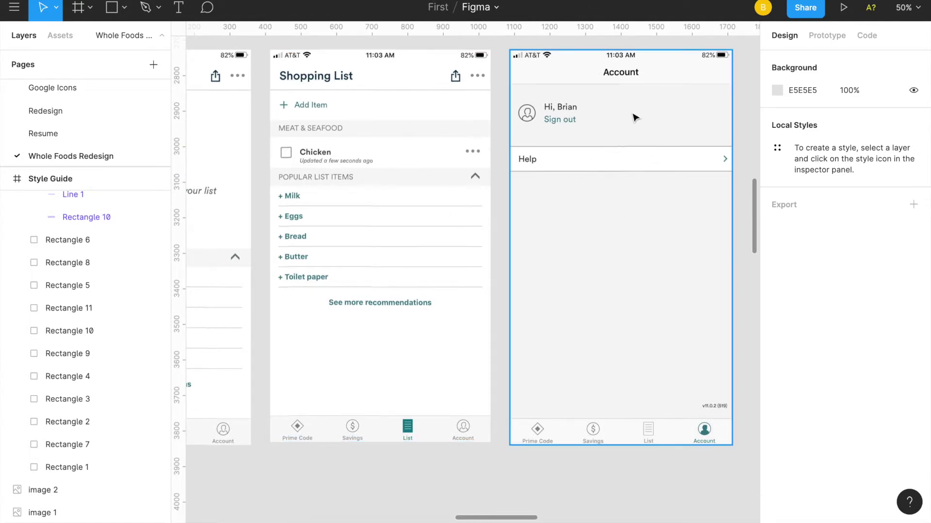
scroll(619, 226, "right", 1)
scroll(619, 226, "up", 1)
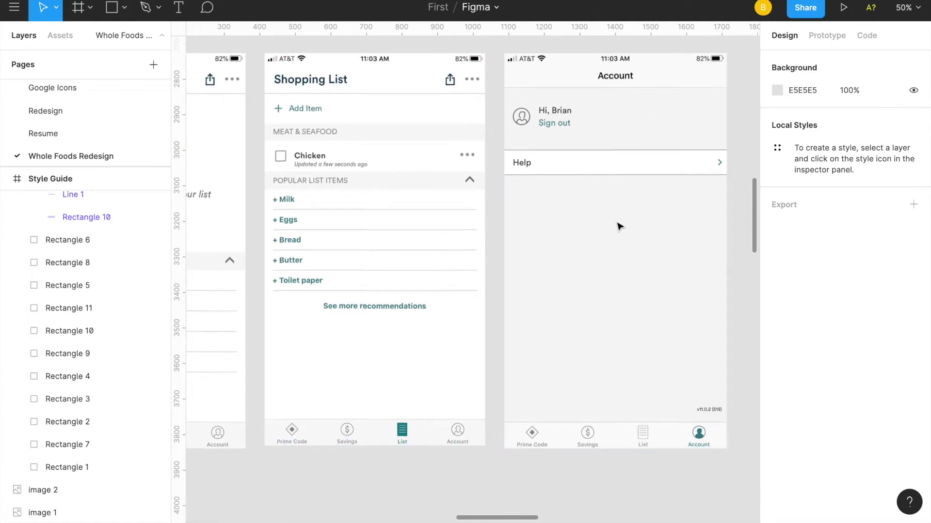
Step: Look over the whole row of reference screenshots, from the Account screen back to Target's Discover screen
key("minus")
scroll(597, 245, "up", 2)
scroll(597, 246, "left", 2)
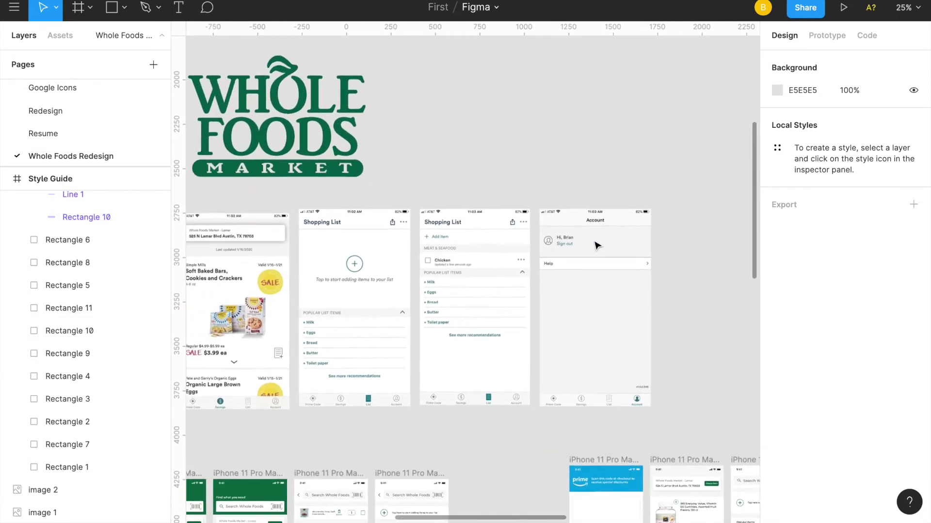
scroll(597, 246, "left", 2)
scroll(597, 246, "up", 1)
scroll(385, 270, "left", 2)
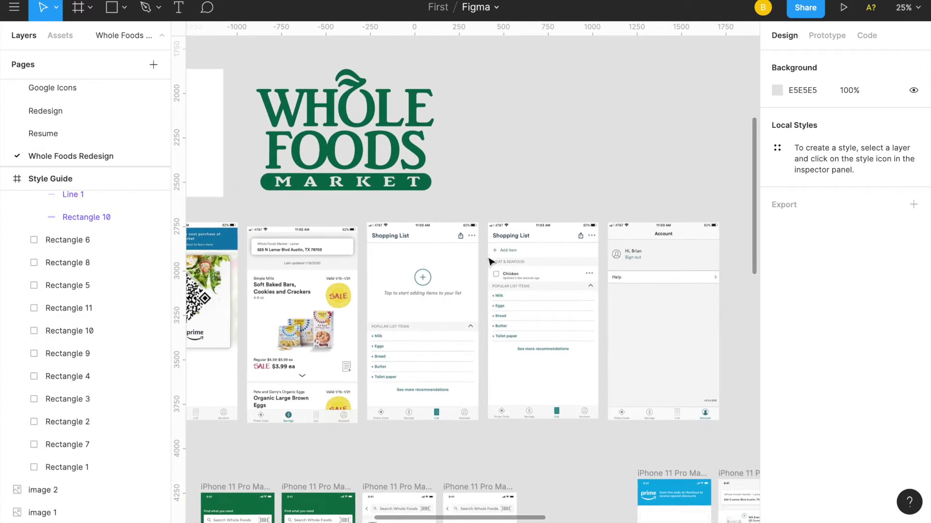
scroll(480, 252, "left", 1)
scroll(480, 252, "left", 2)
scroll(480, 252, "up", 1)
scroll(480, 252, "up", 1)
scroll(480, 252, "left", 4)
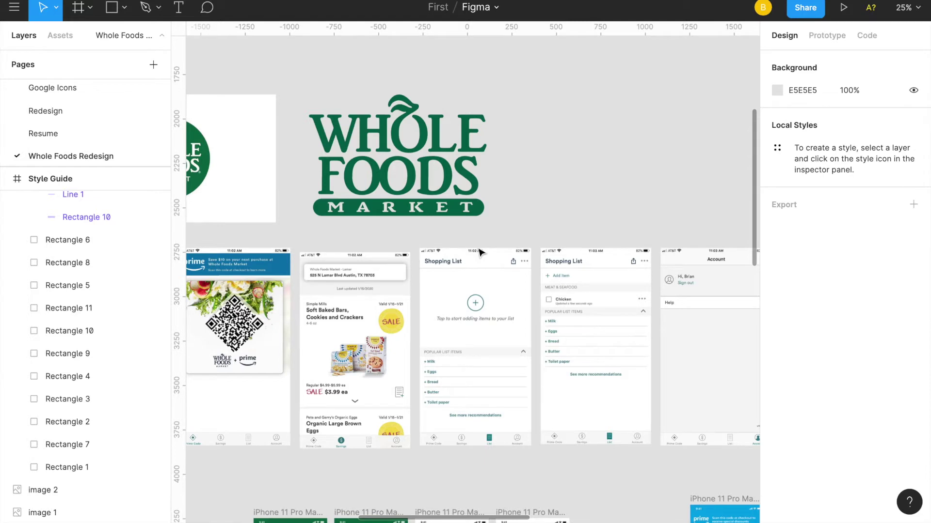
scroll(479, 252, "up", 1)
scroll(480, 252, "left", 2)
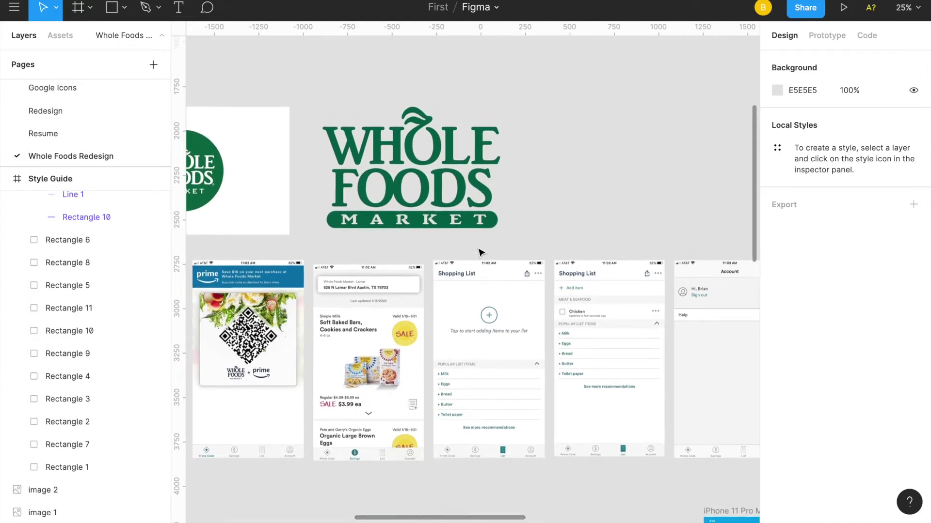
scroll(480, 252, "down", 1)
scroll(480, 252, "left", 20)
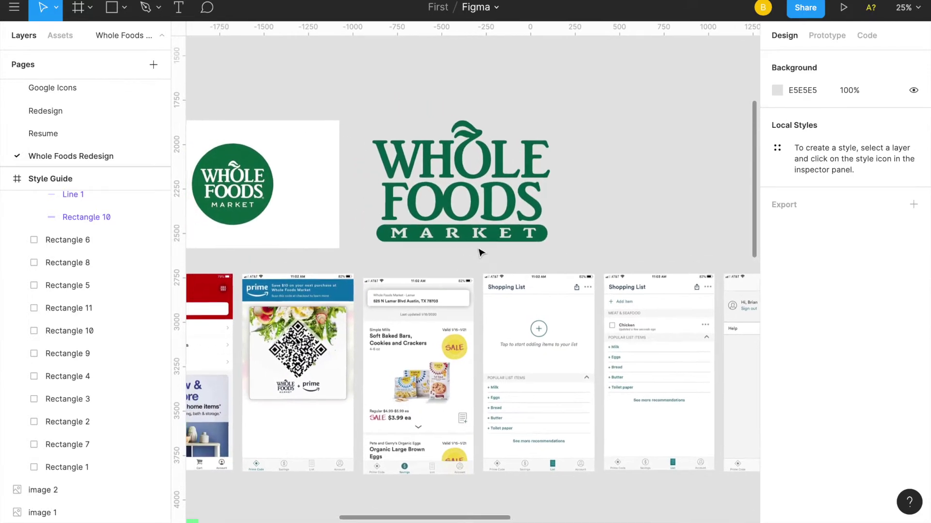
scroll(480, 252, "down", 1)
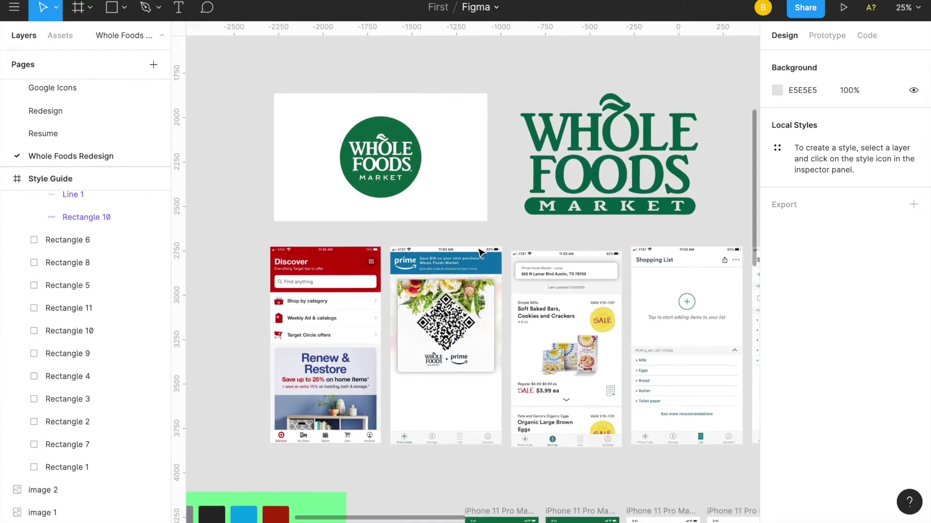
Step: Compare Target's Discover home screen with the Whole Foods Prime Code screen up close
scroll(480, 252, "up", 5)
scroll(480, 252, "down", 8)
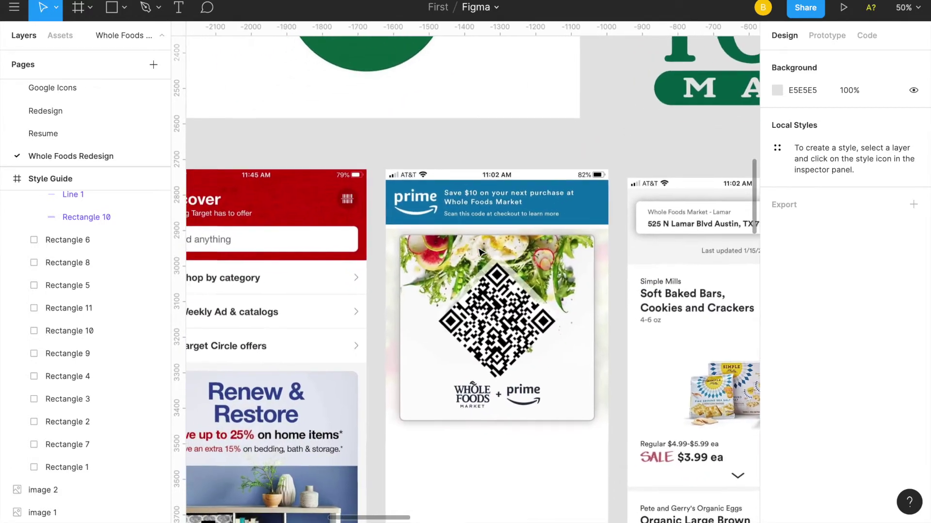
scroll(479, 252, "left", 12)
scroll(479, 252, "down", 5)
scroll(480, 252, "left", 4)
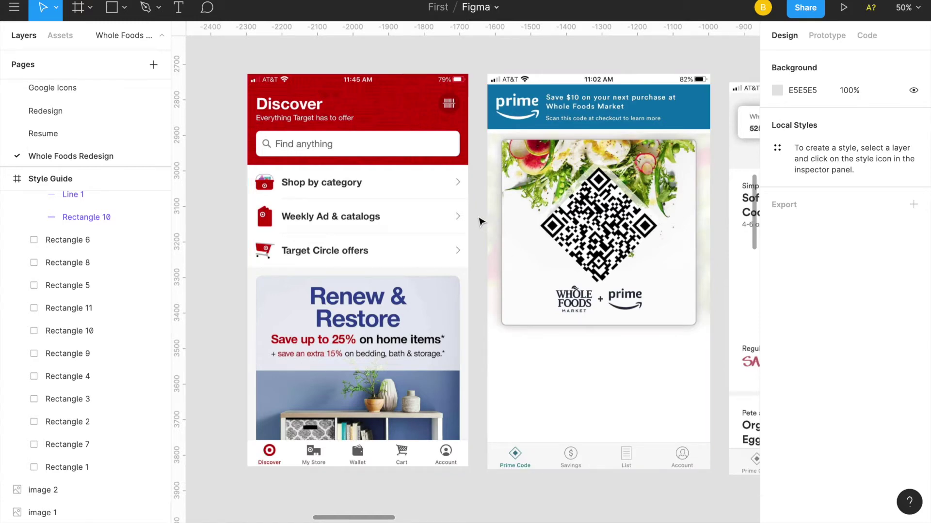
Step: Examine the two Whole Foods Market logos above the reference screenshots
key("minus")
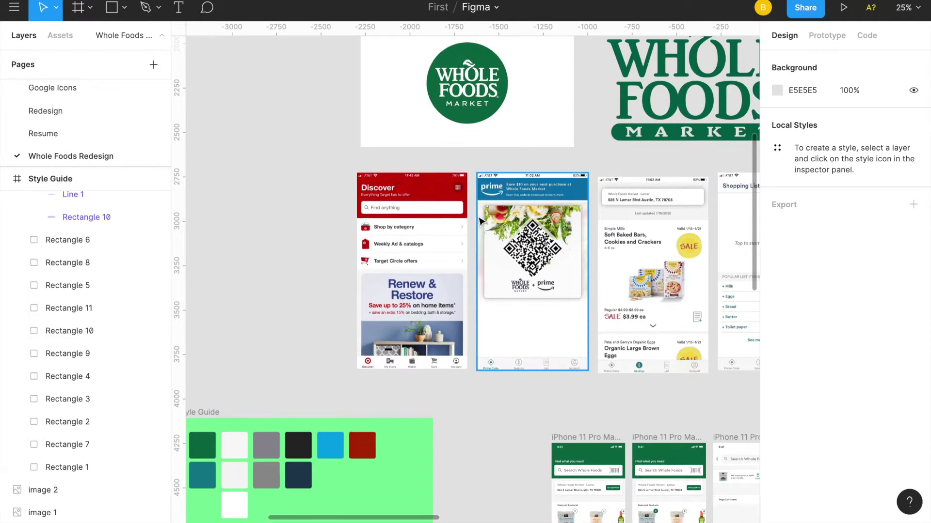
scroll(480, 220, "up", 3)
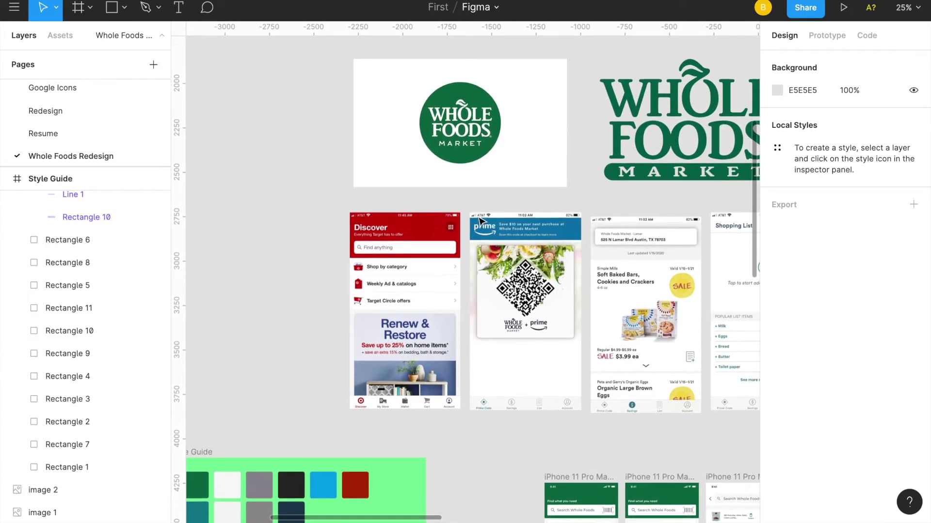
scroll(478, 221, "up", 4)
scroll(479, 220, "right", 4)
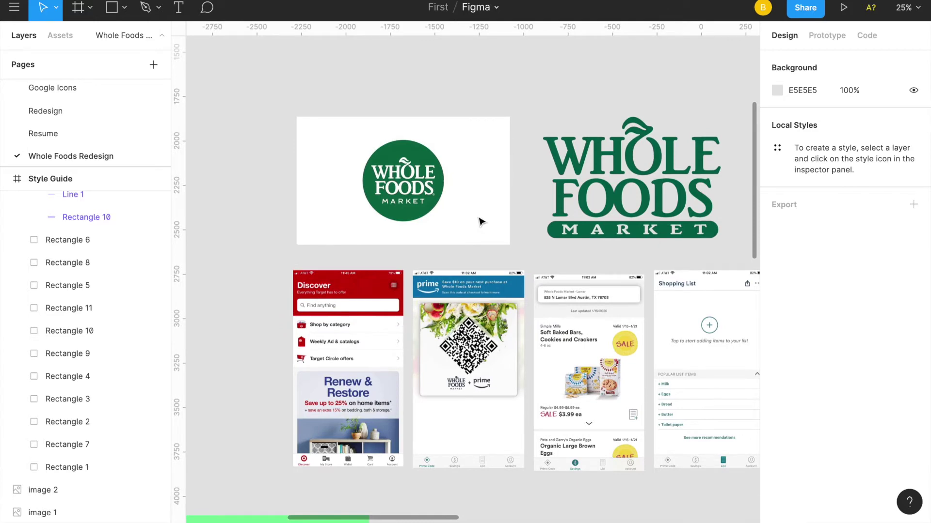
scroll(480, 222, "up", 1)
scroll(480, 222, "right", 1)
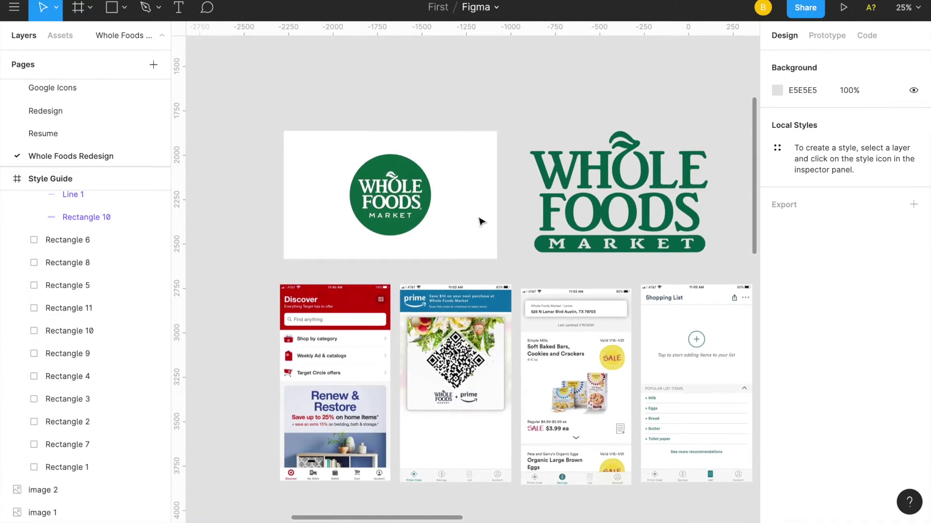
Step: Examine the Style Guide's colour swatches alongside Target's Discover screen, the Whole Foods Prime Code screen and the logos
scroll(480, 222, "down", 1)
scroll(479, 222, "left", 1)
scroll(445, 267, "down", 7)
scroll(445, 267, "left", 9)
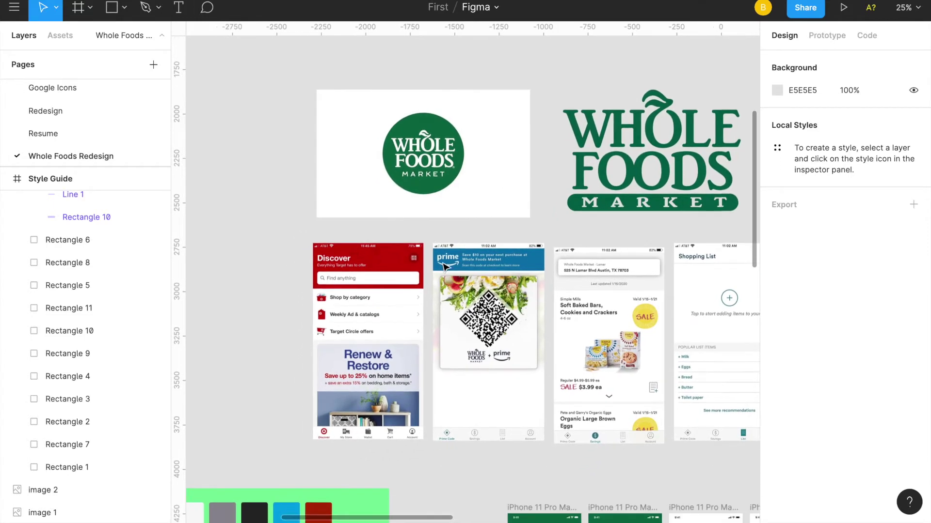
scroll(444, 266, "down", 1)
scroll(444, 266, "right", 1)
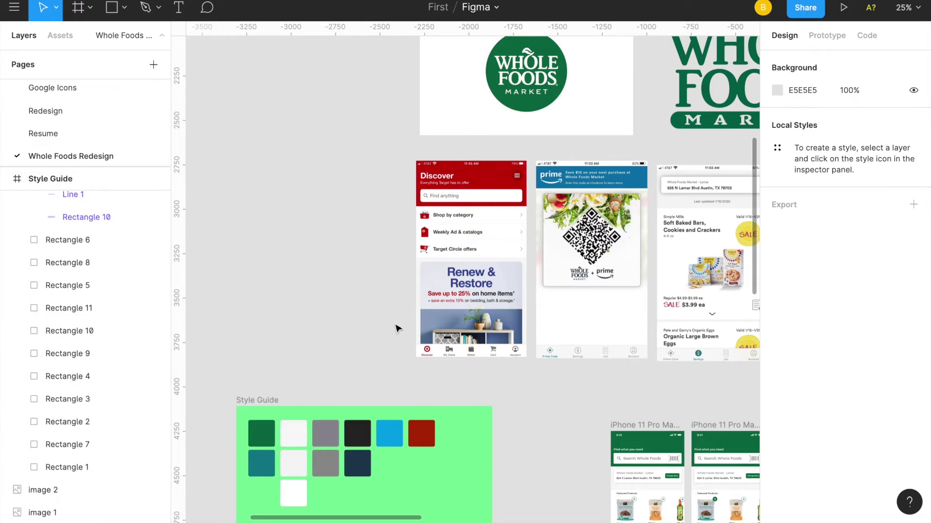
scroll(397, 329, "down", 1)
scroll(398, 330, "left", 1)
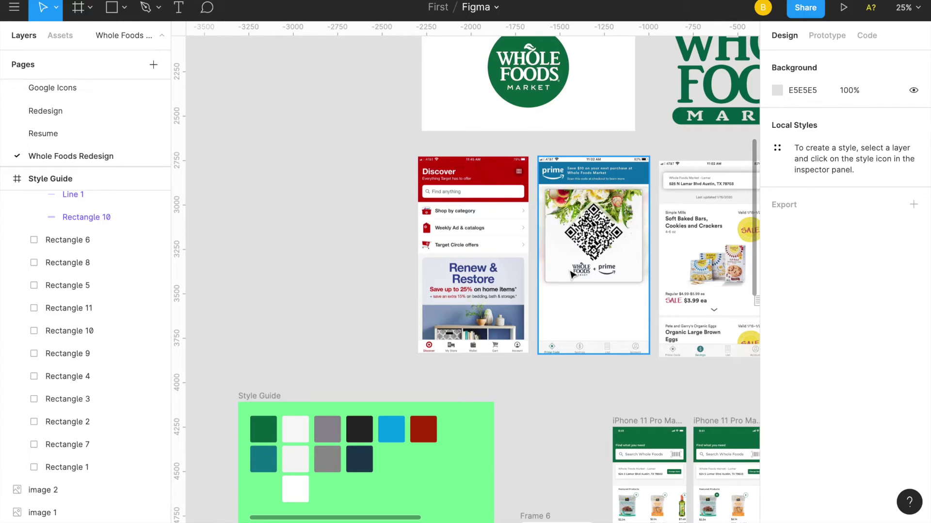
scroll(571, 276, "up", 2)
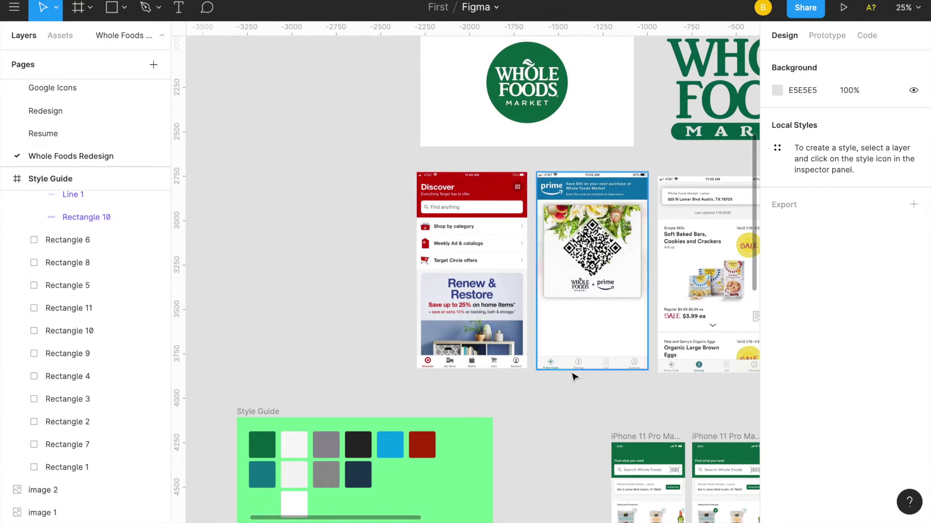
scroll(330, 328, "left", 1)
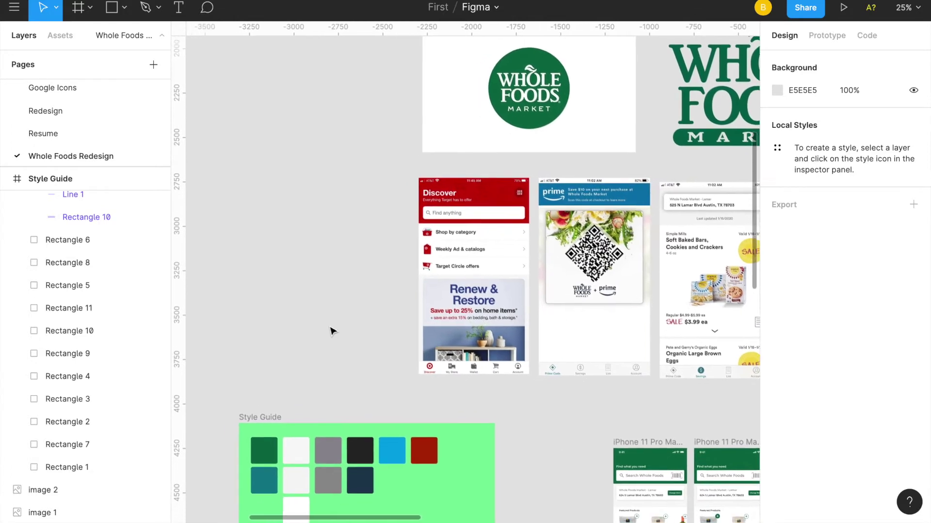
Step: Try the eyedropper on the round Whole Foods logo from the dark green swatch's fill colour
left_click(270, 447)
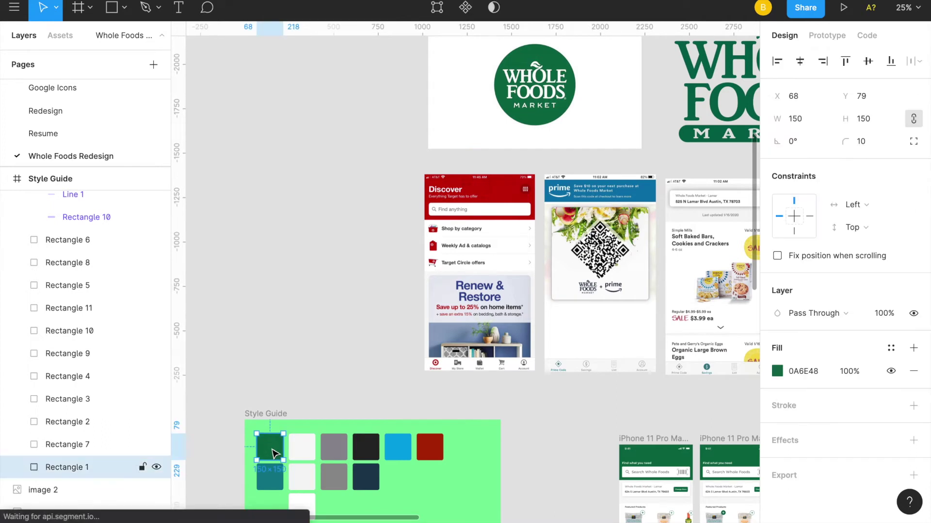
left_click(778, 371)
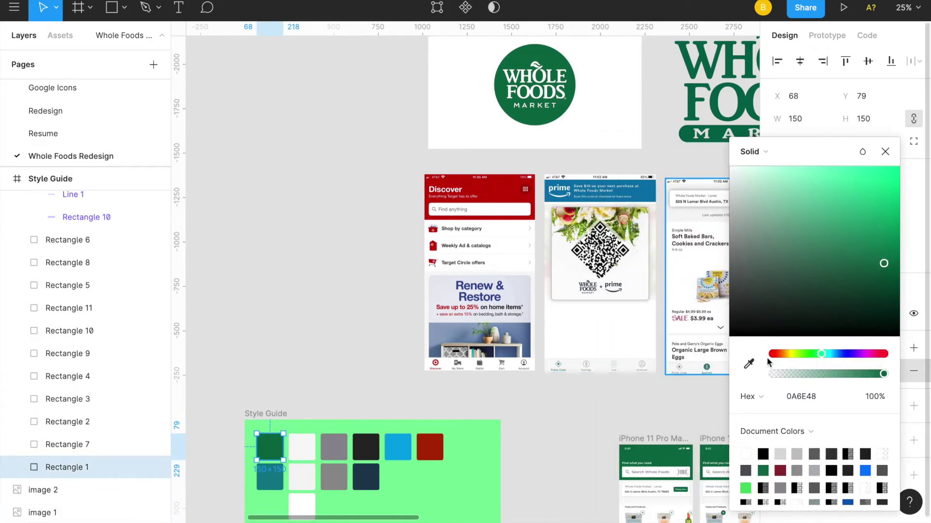
left_click(748, 363)
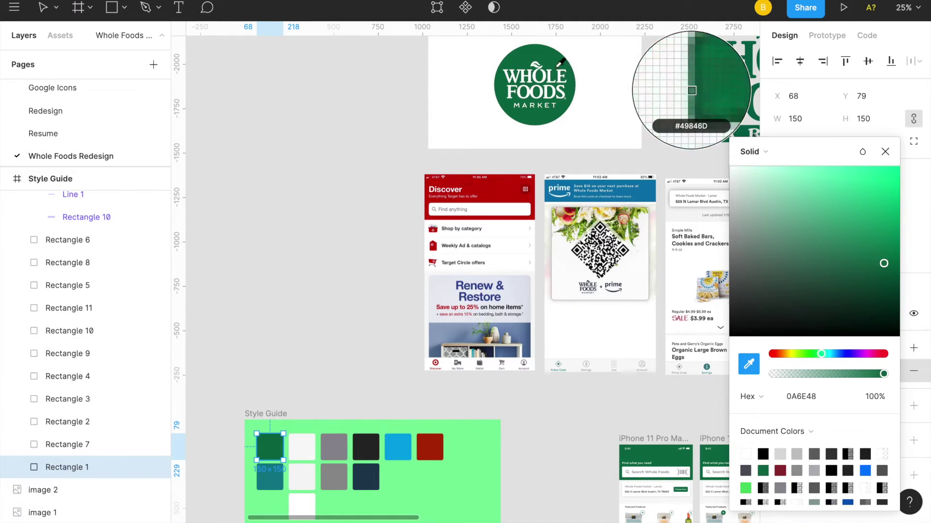
left_click(885, 150)
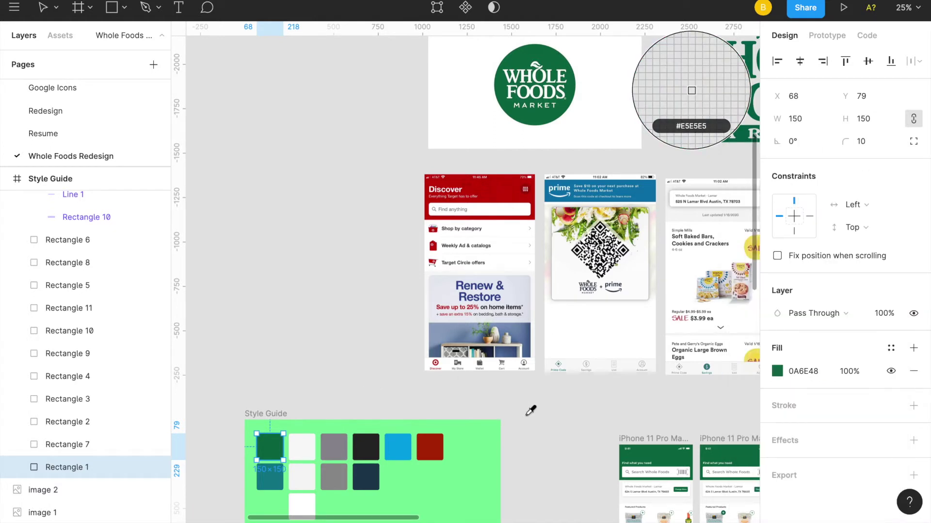
left_click(814, 373)
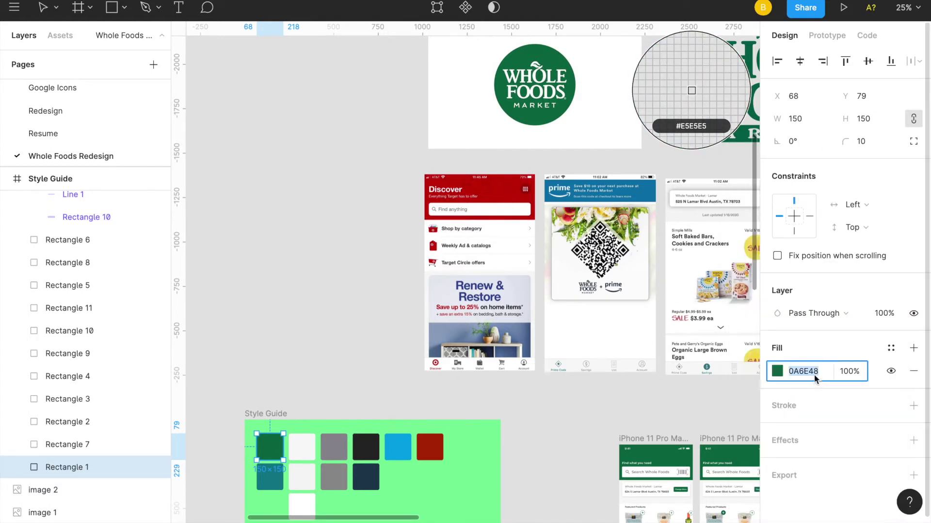
Step: Undo the accidental fill change on the dark green swatch and clear the selection
left_click(774, 372)
left_click(609, 364)
left_click(592, 428)
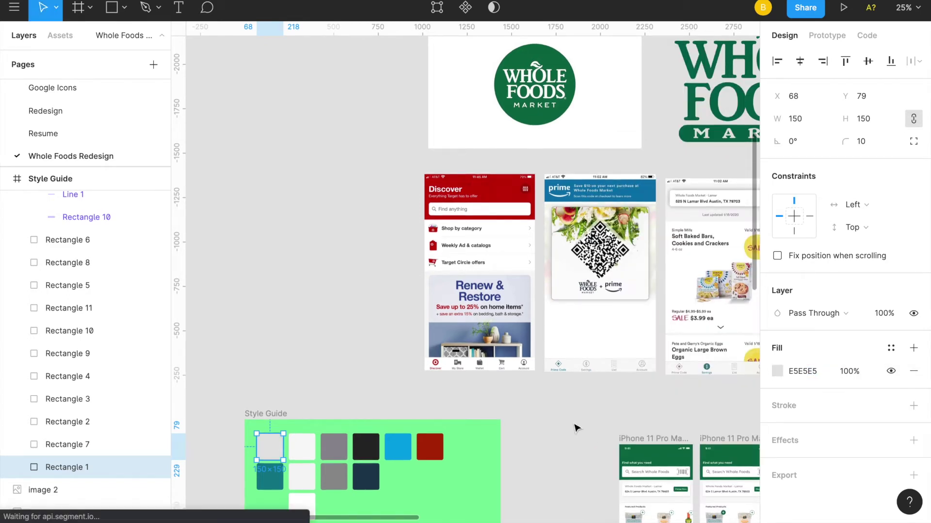
key("Escape")
key("ctrl+z")
key("Escape")
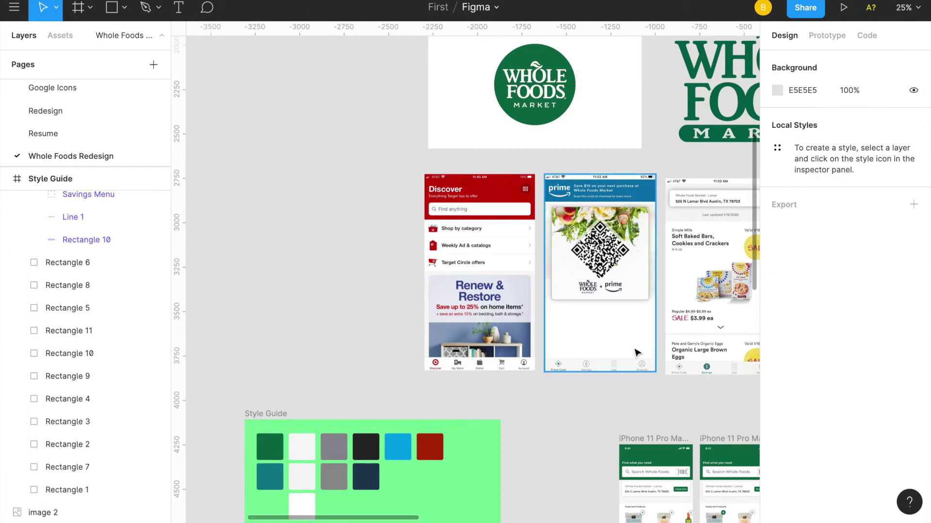
Step: Examine the highlighted Prime Code icon in the current app's navigation bar up close
scroll(638, 350, "right", 2)
key("shift+0")
scroll(638, 350, "down", 5)
scroll(638, 350, "right", 4)
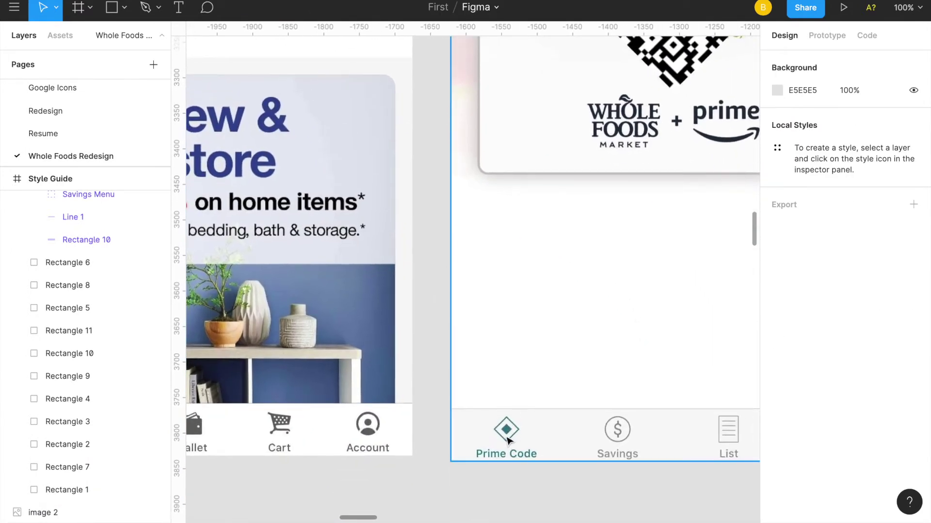
key("minus")
key("minus")
scroll(519, 437, "left", 3)
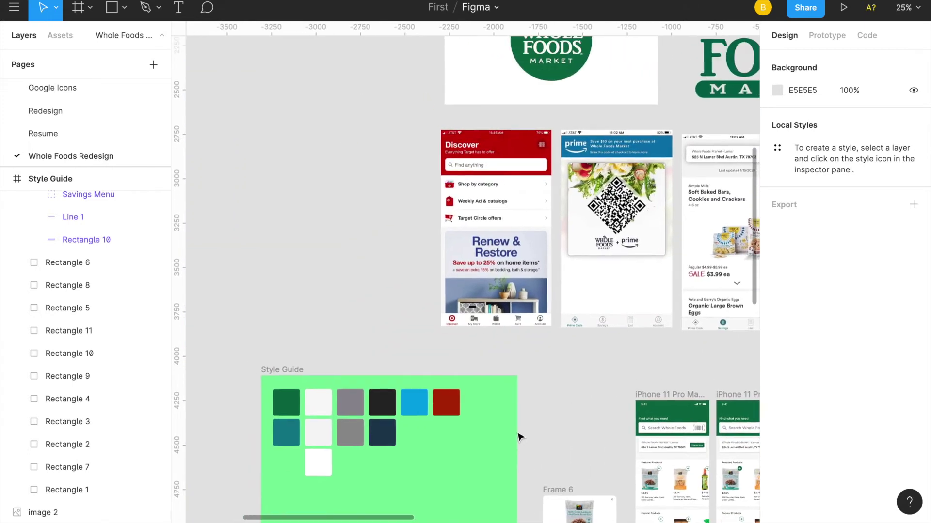
Step: Inspect the fill colours of the dark green and teal swatches in the Style Guide
left_click(291, 433)
key("plus")
scroll(293, 436, "down", 6)
scroll(293, 436, "left", 6)
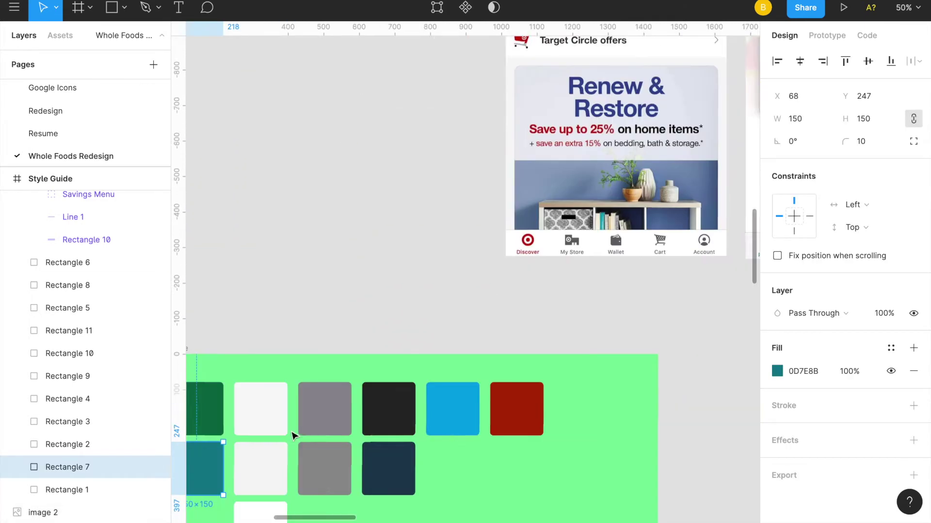
left_click(309, 339)
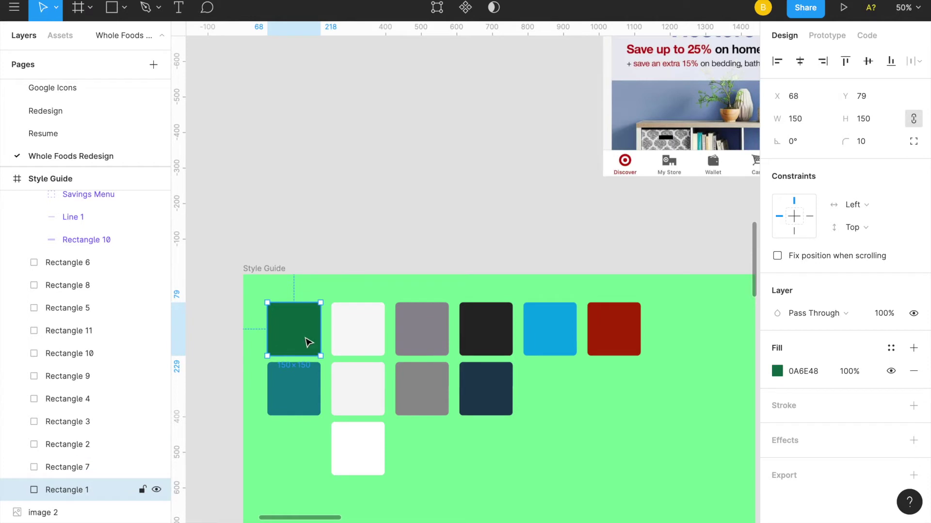
left_click(300, 393)
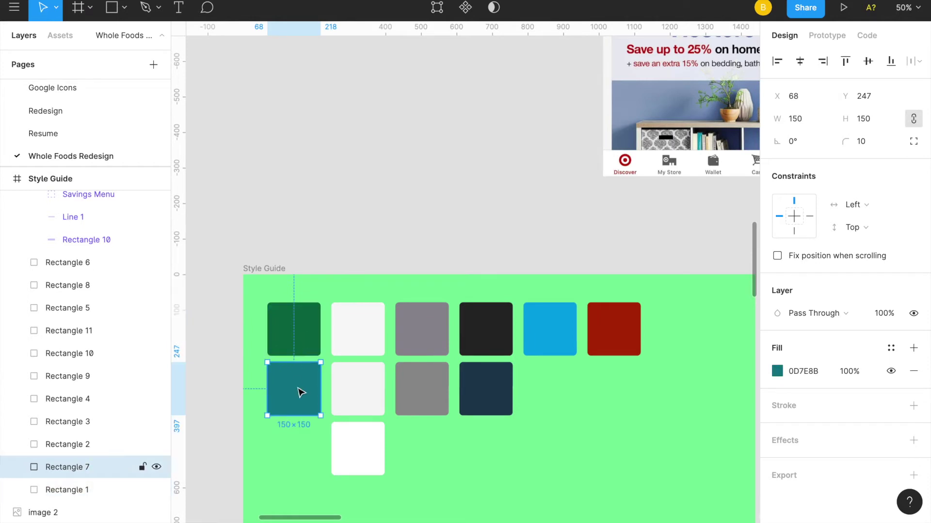
Step: Compare the logos and the current app's screens, from the Prime Code screen through to the Account screen, for their use of green and teal
scroll(469, 242, "down", 5)
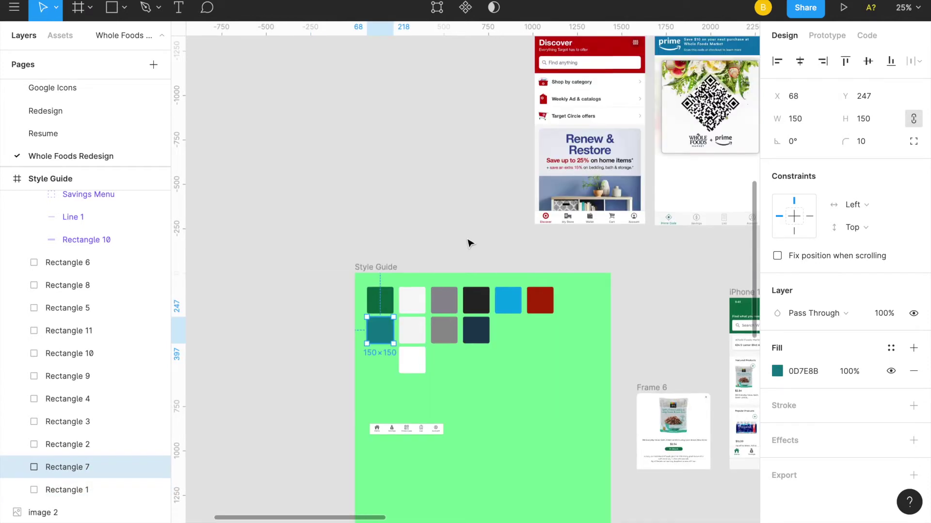
scroll(469, 243, "right", 2)
scroll(469, 242, "up", 1)
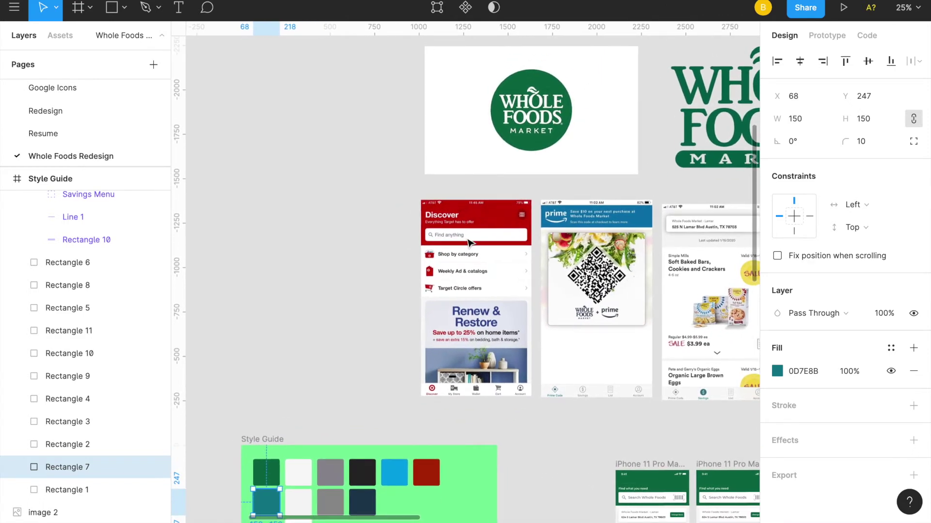
scroll(606, 276, "down", 1)
scroll(615, 286, "down", 1)
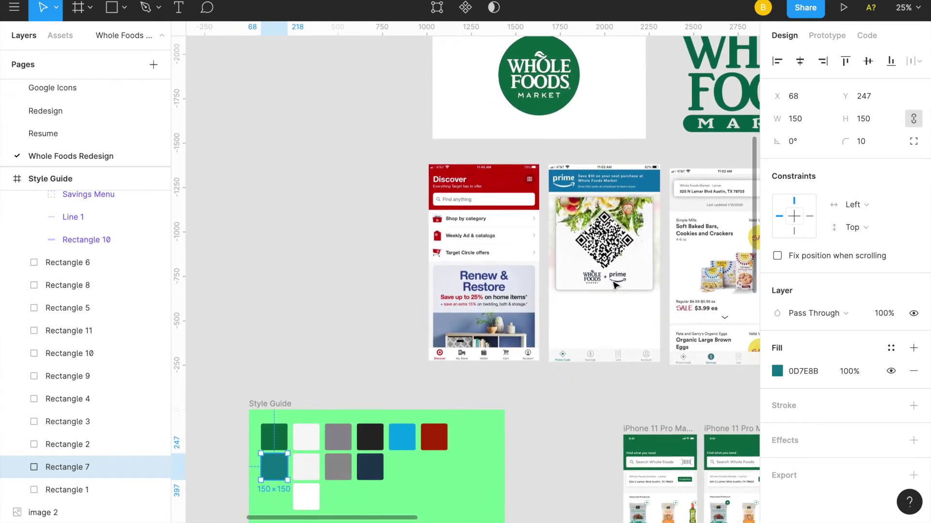
scroll(623, 286, "right", 3)
scroll(623, 286, "up", 2)
scroll(625, 286, "right", 8)
scroll(625, 286, "up", 2)
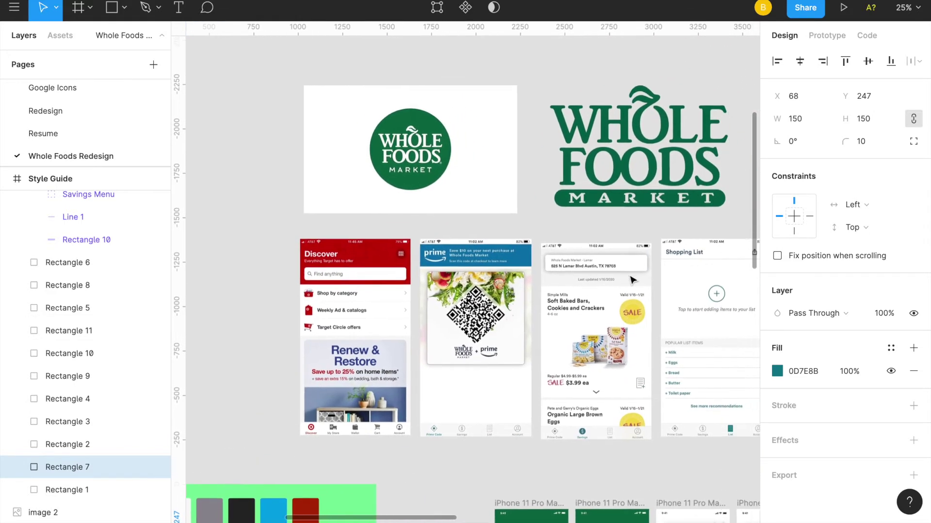
scroll(632, 280, "right", 3)
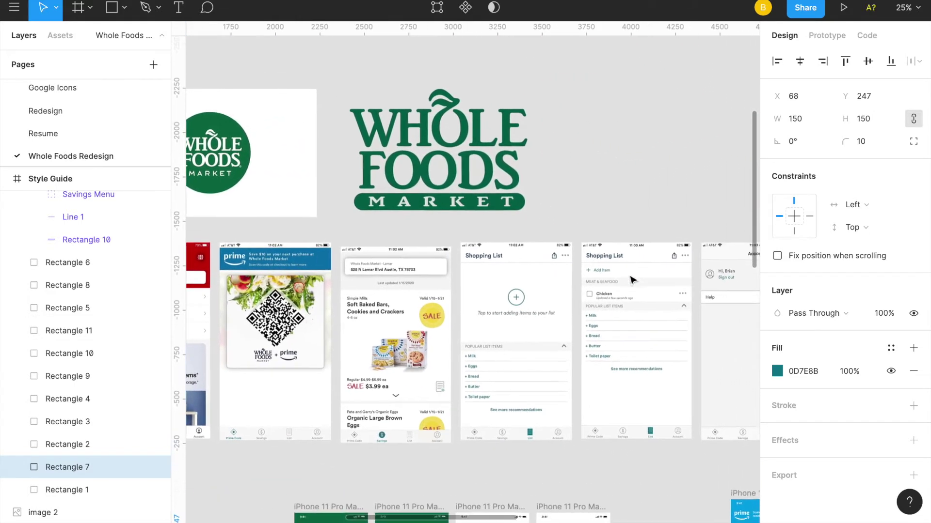
scroll(421, 203, "right", 2)
scroll(421, 203, "up", 1)
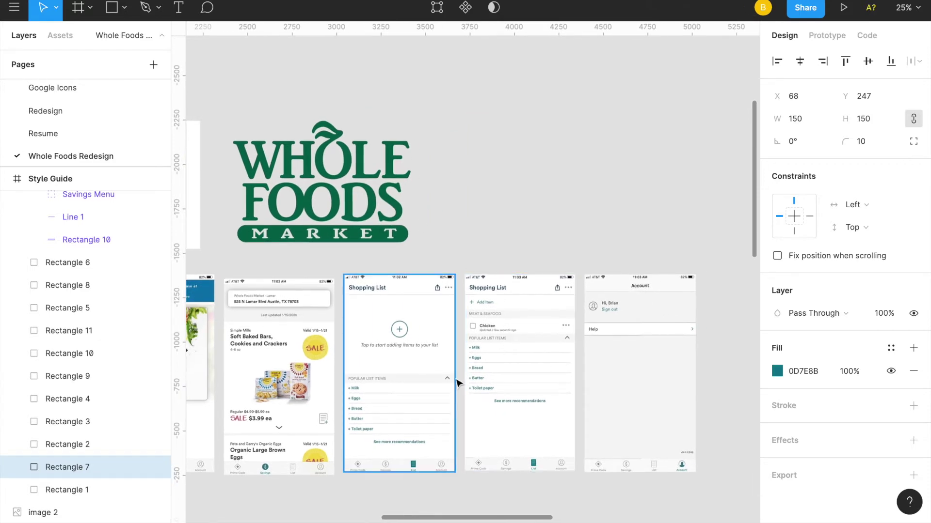
Step: Inspect the fill of the light grey swatch in the Style Guide's first row
scroll(457, 382, "left", 1)
scroll(447, 400, "left", 6)
scroll(447, 399, "down", 1)
scroll(447, 400, "left", 9)
scroll(447, 400, "down", 4)
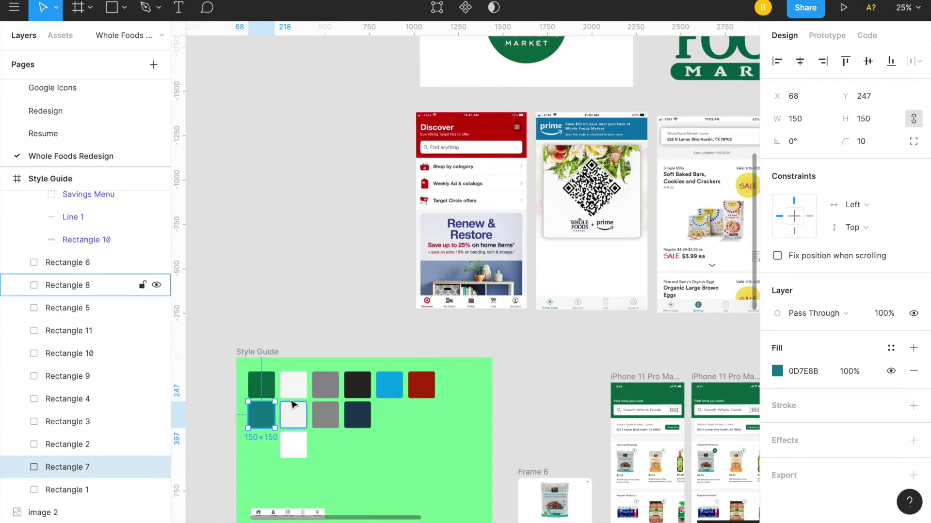
left_click(87, 445)
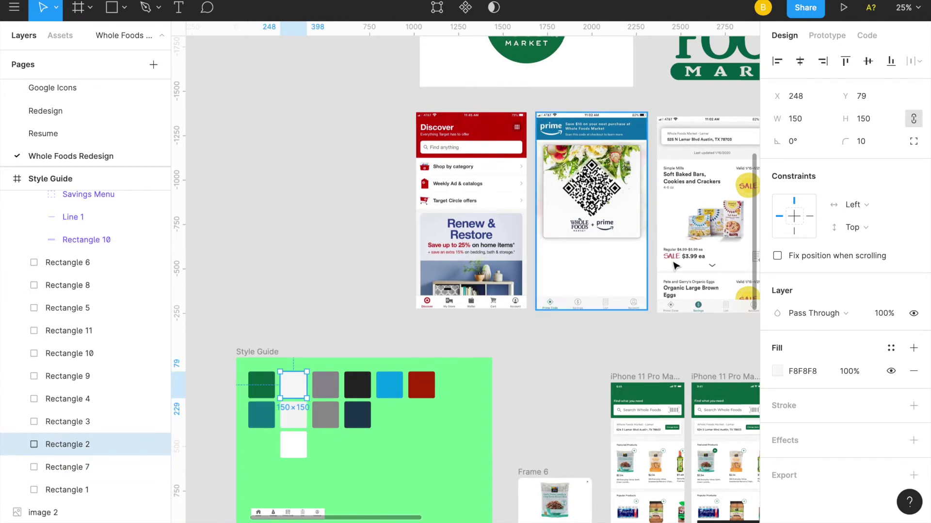
Step: Examine the light backgrounds of the Prime Code and Savings screens up close against the Style Guide swatches
scroll(682, 158, "right", 2)
scroll(682, 159, "up", 2)
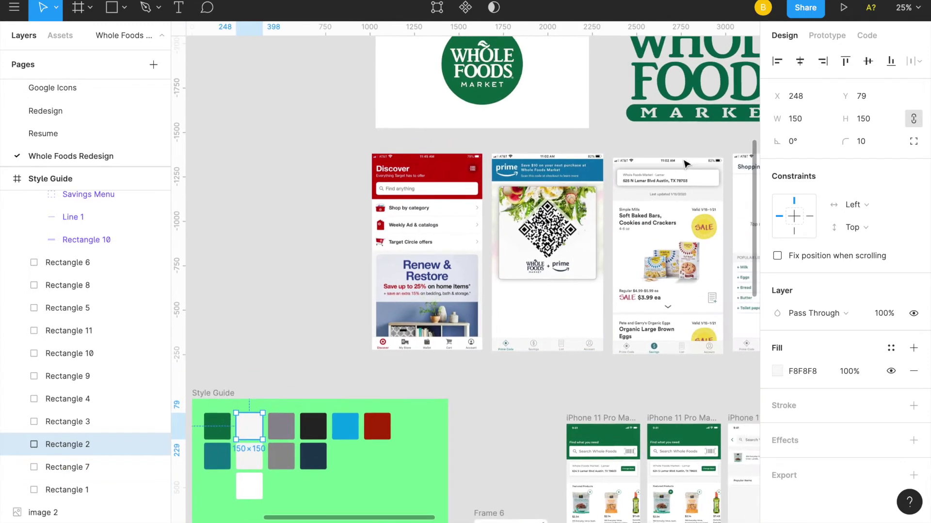
scroll(686, 164, "up", 5)
scroll(686, 162, "up", 3)
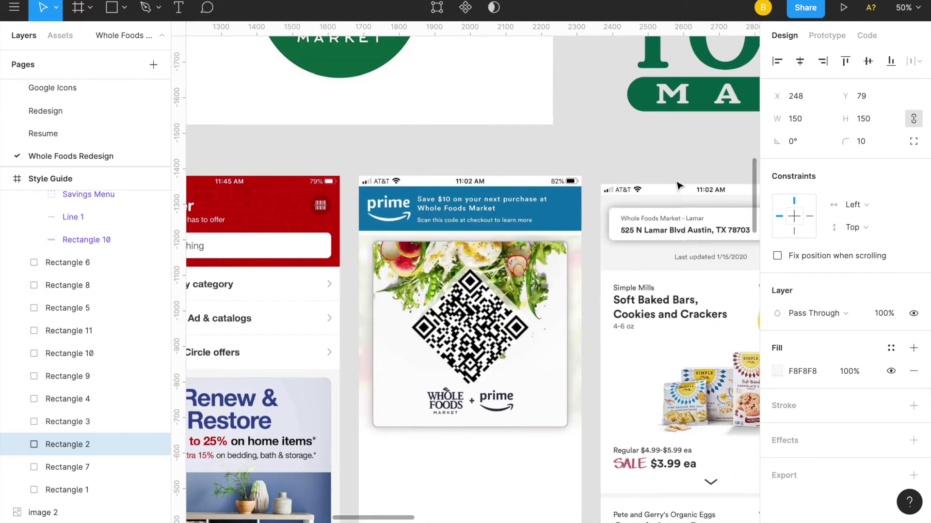
scroll(648, 258, "down", 5)
scroll(649, 258, "down", 3)
scroll(650, 259, "left", 3)
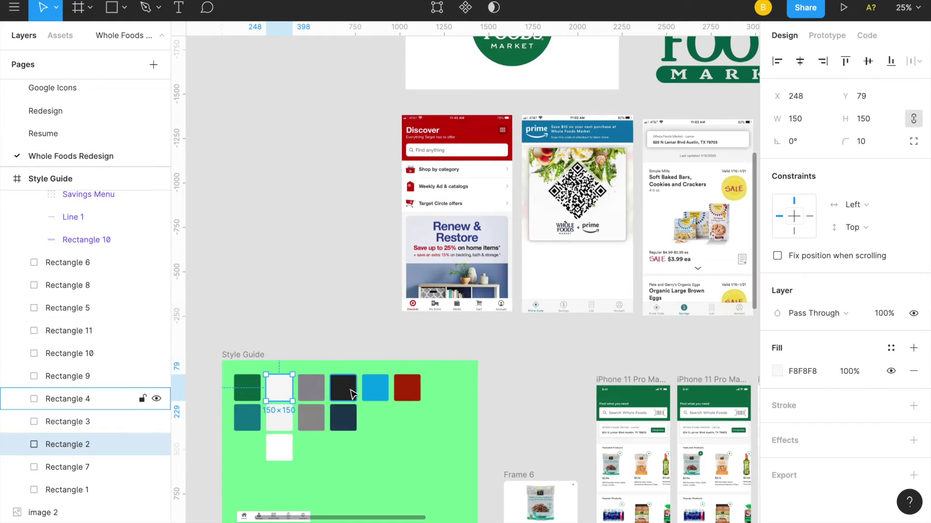
Step: Look over the redesigned iPhone 11 Pro Max frames laid out below the reference screenshots
scroll(553, 329, "right", 5)
scroll(553, 329, "up", 3)
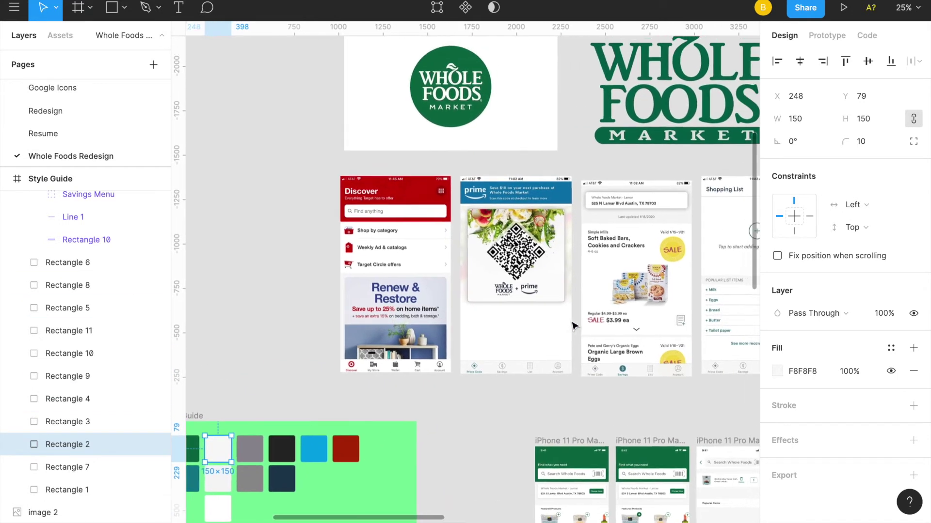
scroll(573, 325, "down", 3, "ctrl")
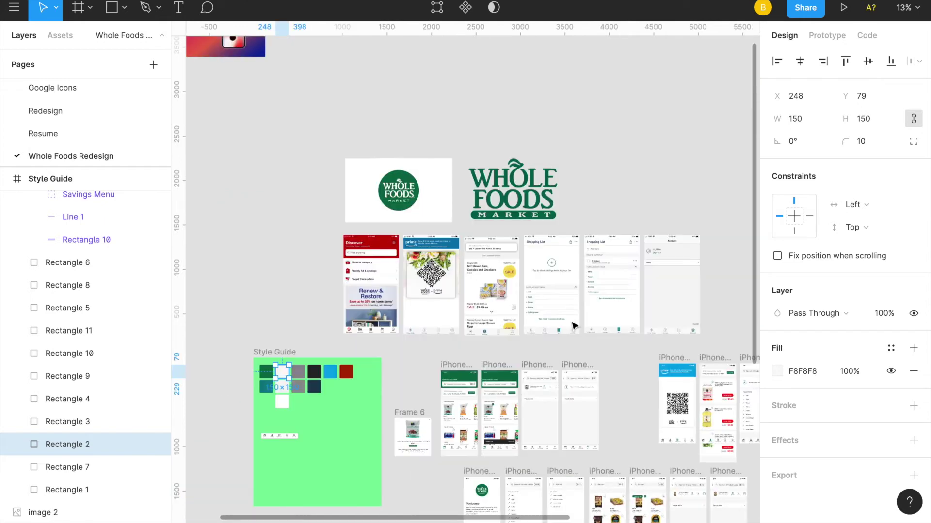
scroll(574, 326, "down", 4)
scroll(573, 325, "right", 3)
scroll(574, 326, "down", 4)
scroll(573, 326, "right", 4)
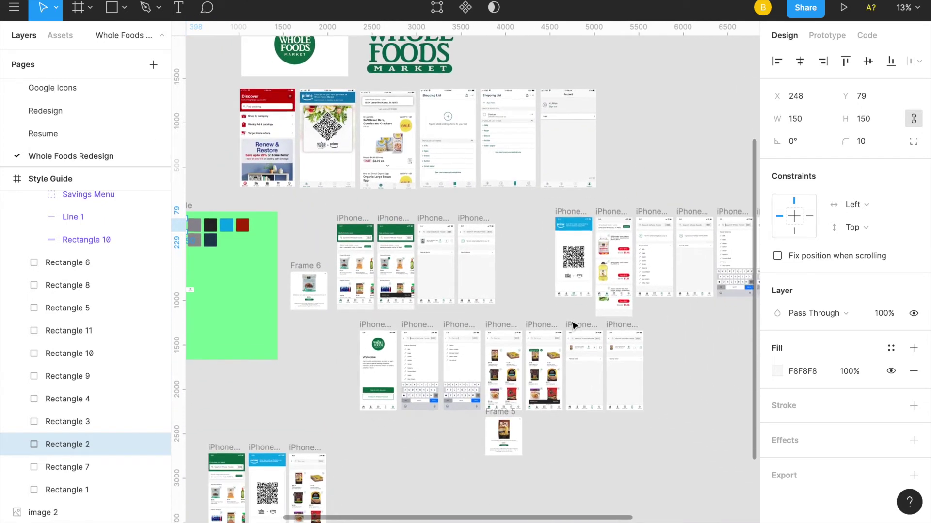
scroll(573, 326, "right", 1)
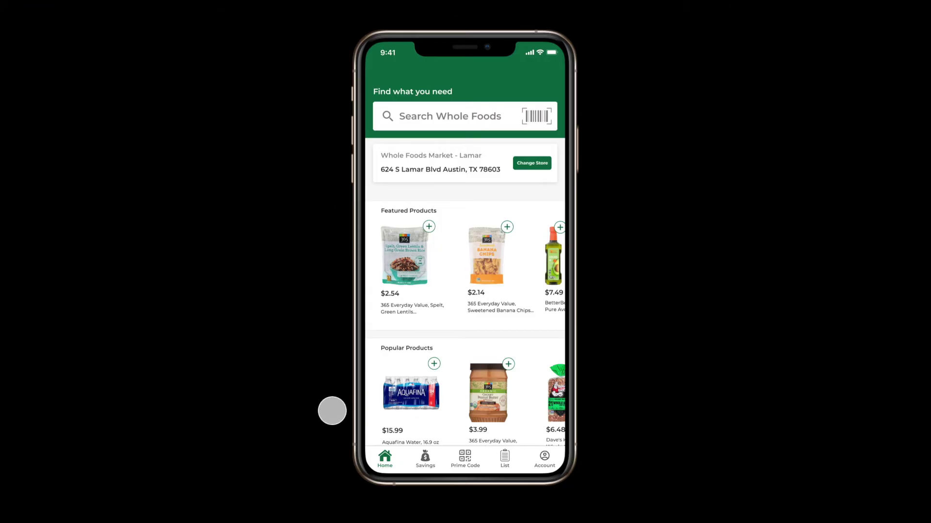
Step: Demonstrate the redesigned home screen's Home tab, Featured Products and Change Store option in the prototype presentation
left_click(385, 459)
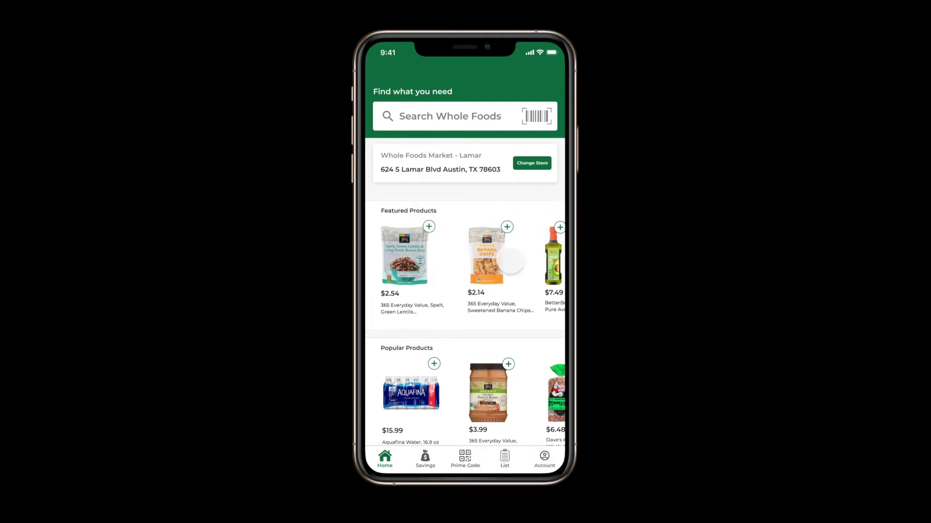
left_click_drag(486, 269, 486, 236)
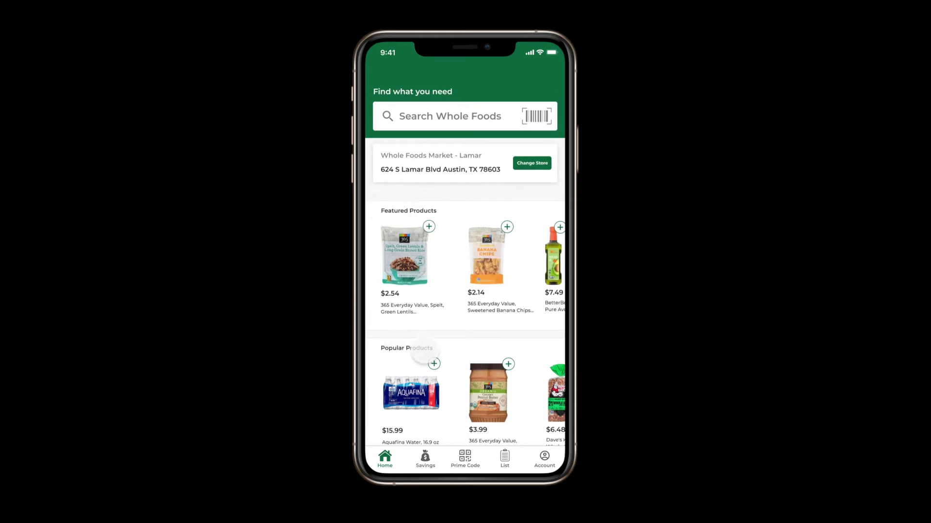
left_click(528, 164)
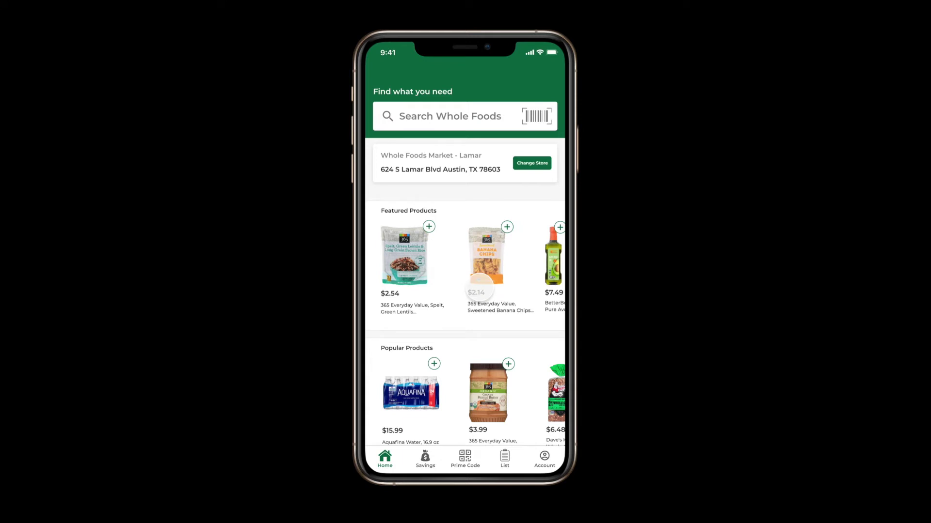
Step: Look over the Featured Products and Popular Products sections of the prototype's home screen
left_click_drag(480, 286, 519, 283)
scroll(510, 376, "down", 2)
scroll(512, 374, "up", 1)
left_click(520, 371)
mouse_move(519, 371)
left_mouse_down()
mouse_move(436, 371)
mouse_move(520, 371)
left_mouse_up()
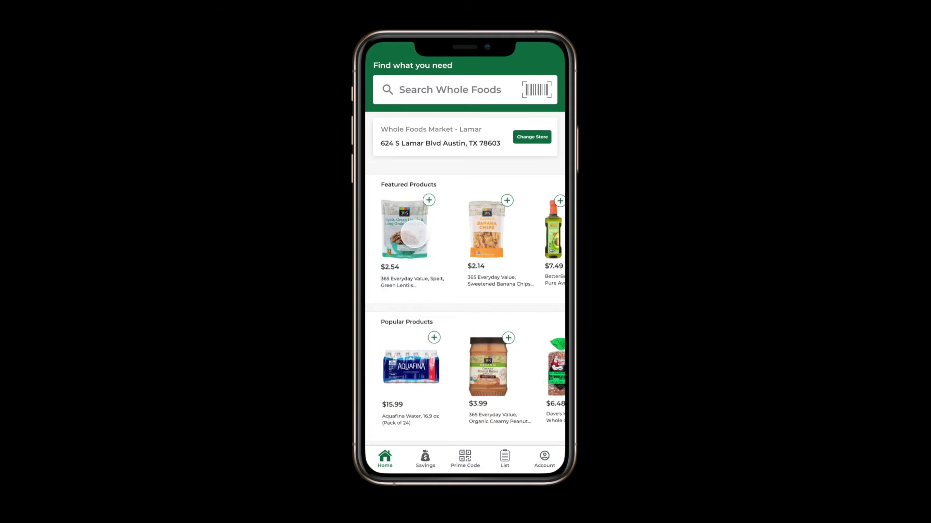
Step: Preview the product details of the Spelt, Green Lentils & Long Grain Brown Rice, and close them again
left_click(408, 234)
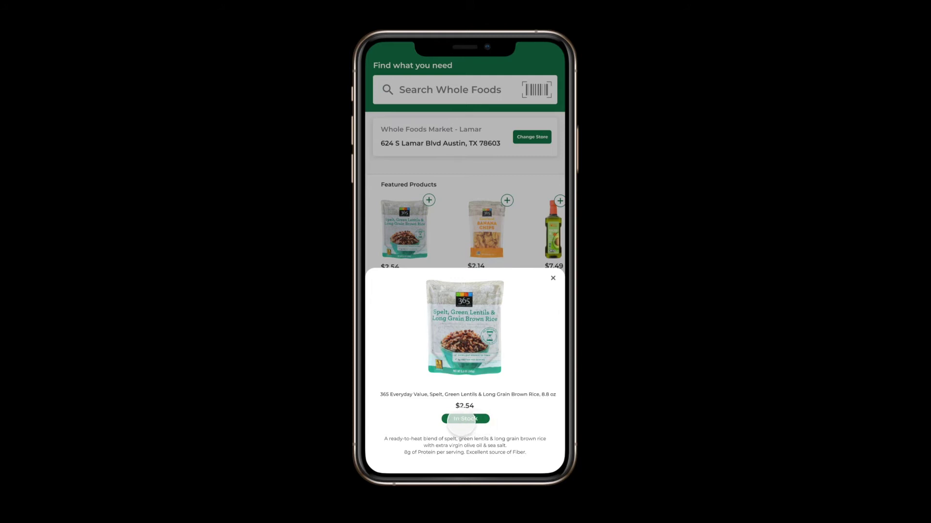
left_click(473, 253)
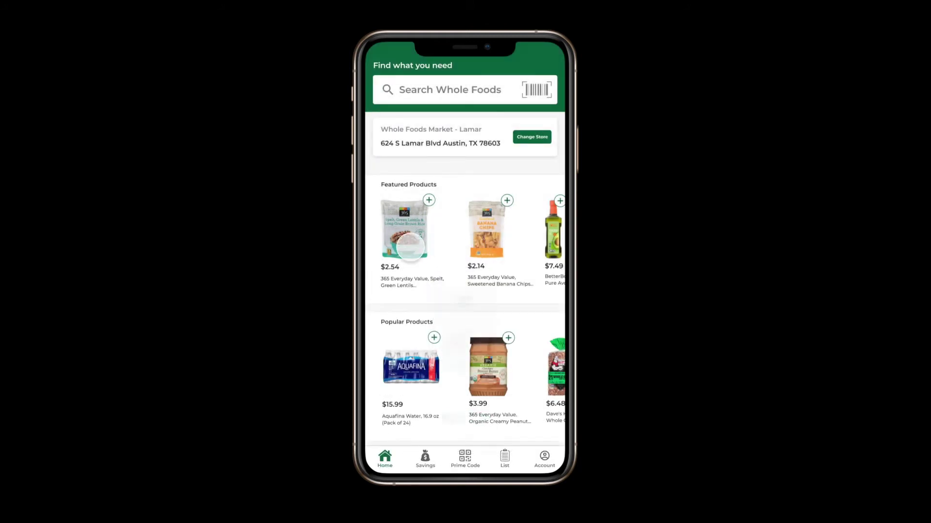
left_click(410, 247)
left_click(545, 283)
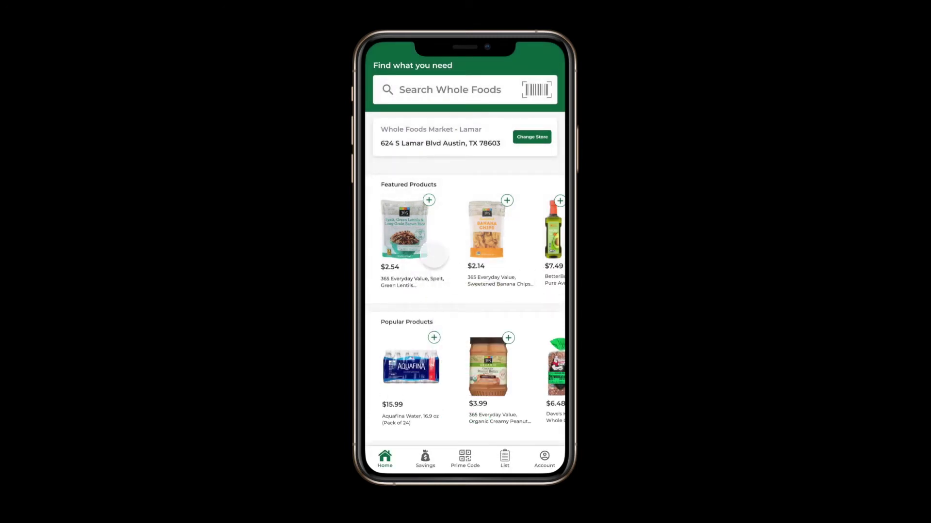
Step: Add the Spelt, Green Lentils rice to the shopping list, delete it from the list and return to the home screen
left_click(429, 200)
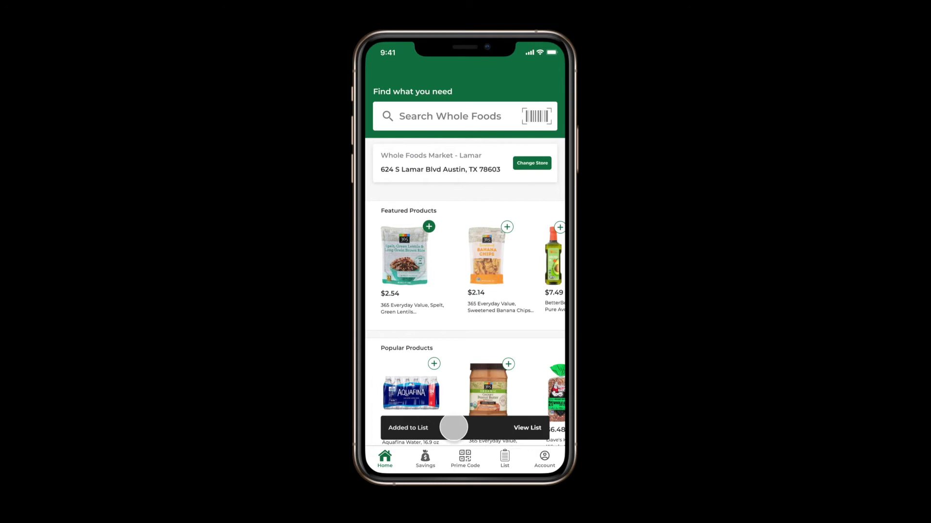
left_click(520, 428)
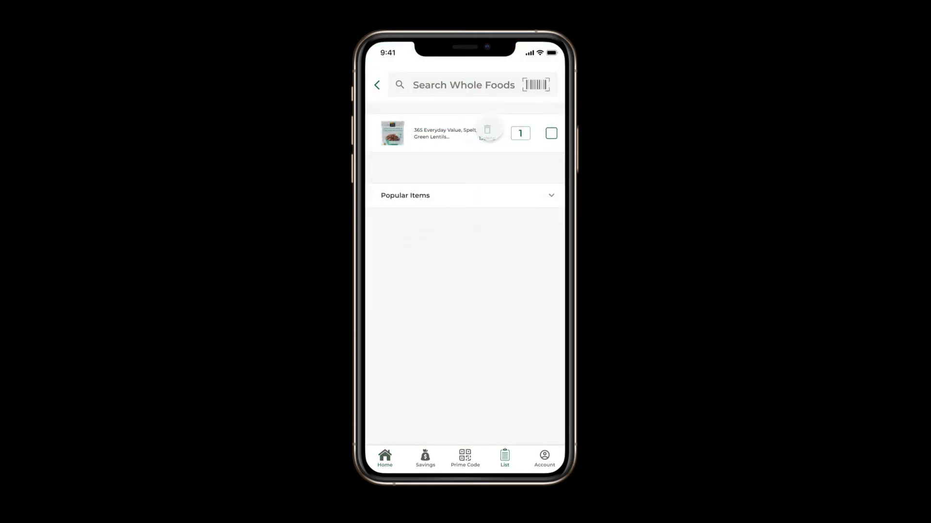
left_click(487, 130)
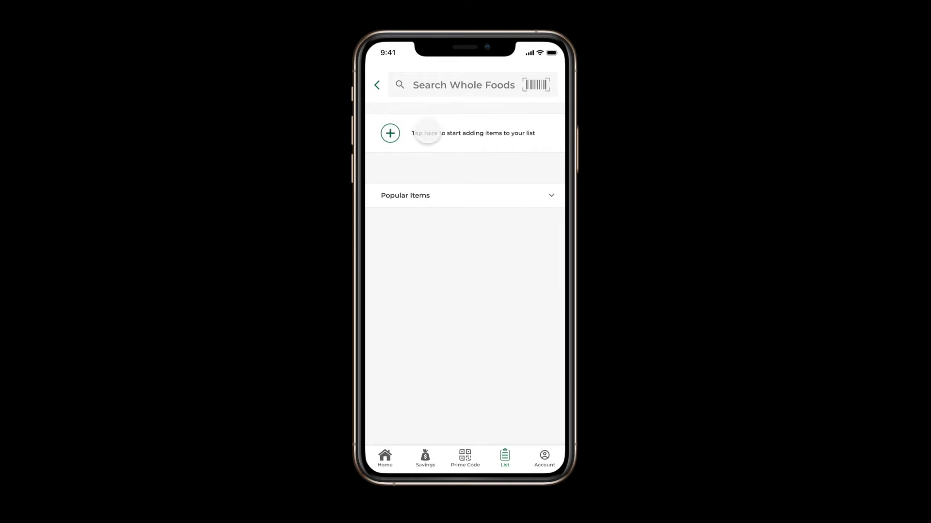
left_click(383, 90)
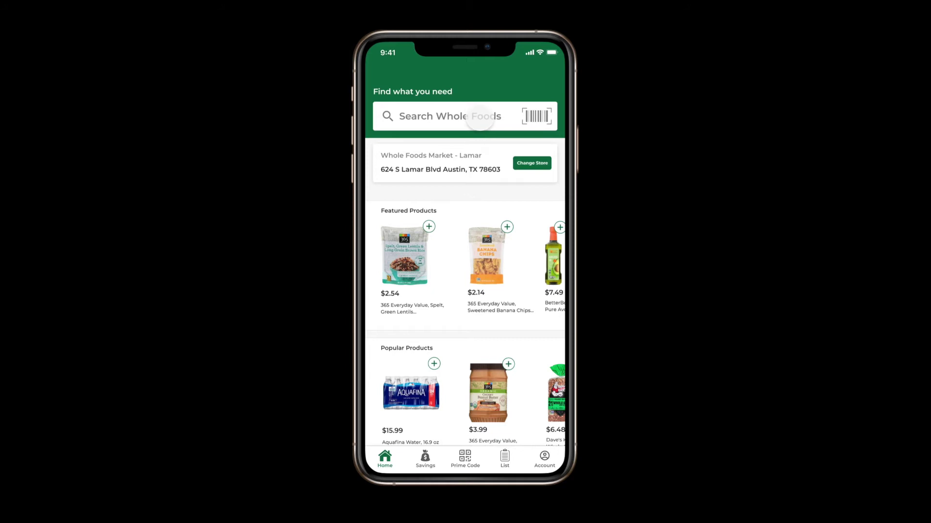
Step: Search the prototype for Ramen and preview the Lotus Foods Millet & Brown Rice Ramen's product details
left_click(480, 117)
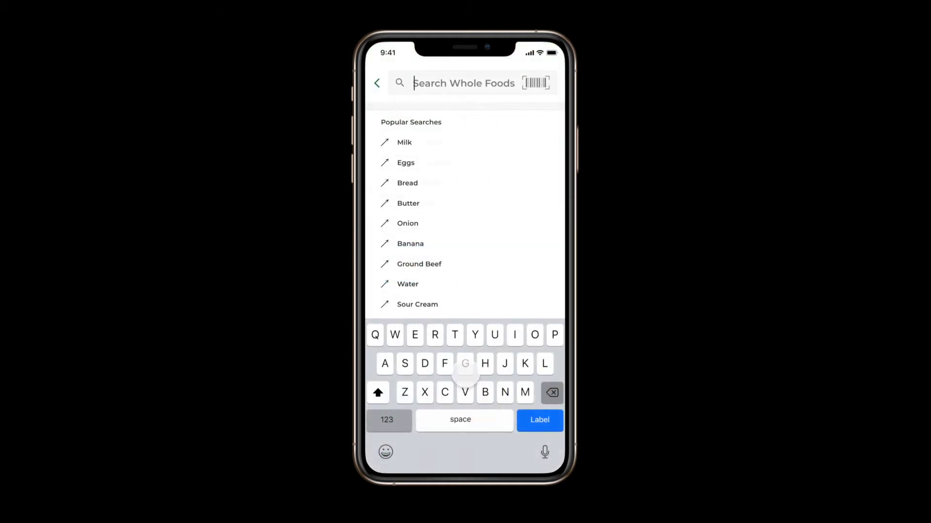
type("Ramen")
left_click(428, 124)
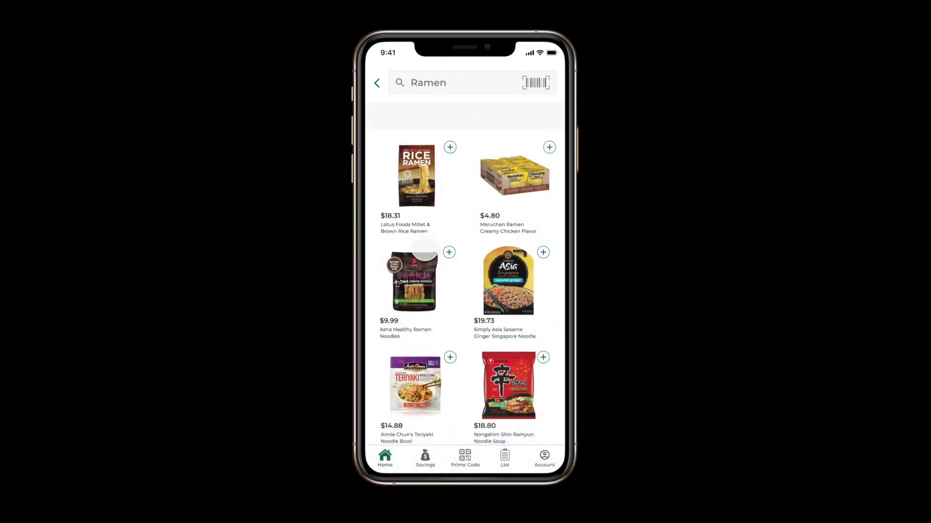
left_click(417, 188)
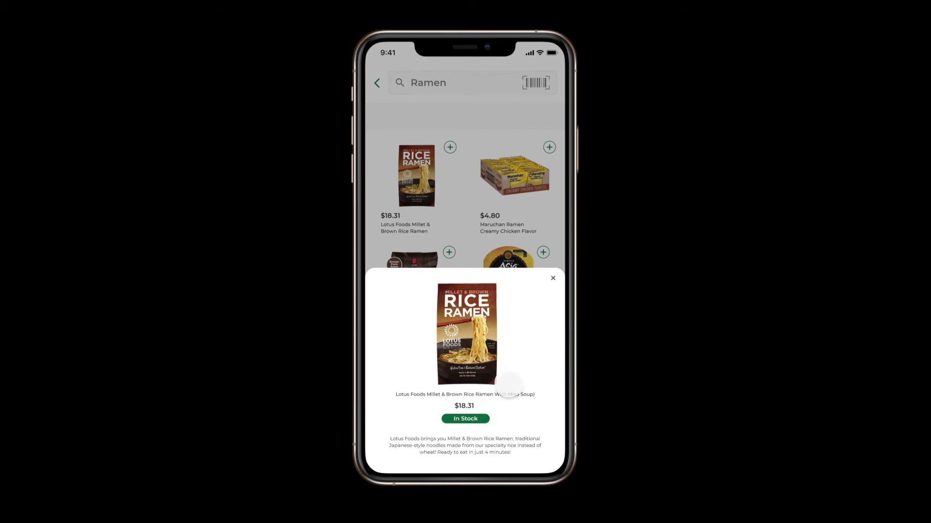
left_click(479, 257)
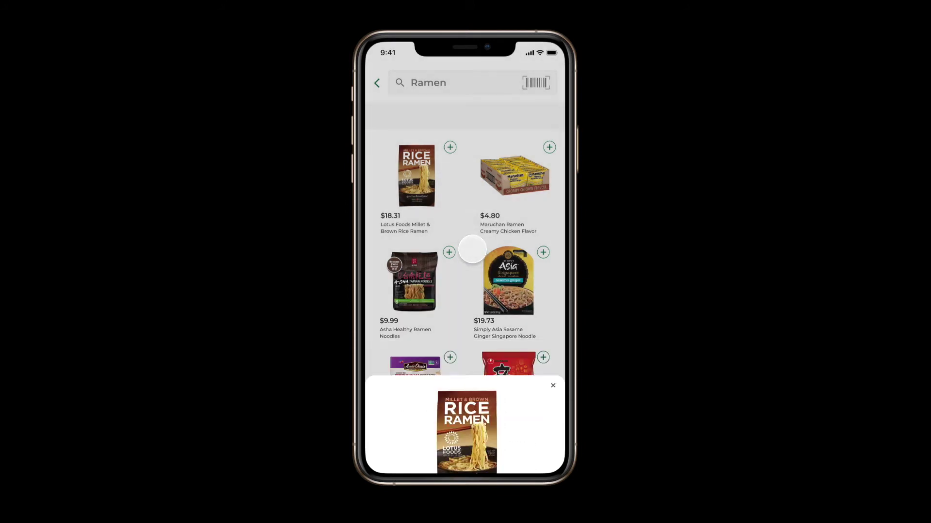
Step: Add the Lotus Foods ramen to the list, check it off there and go back to the home screen
left_click(449, 147)
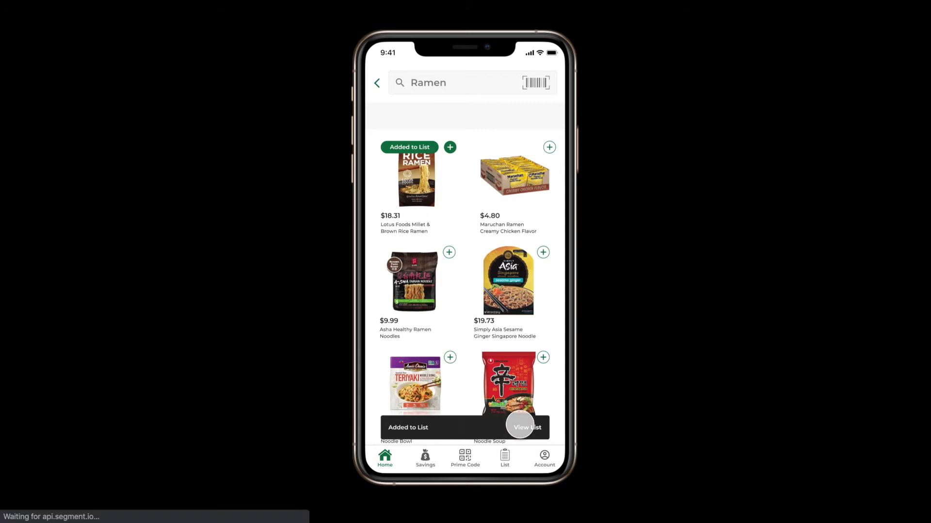
left_click(520, 427)
left_click(552, 134)
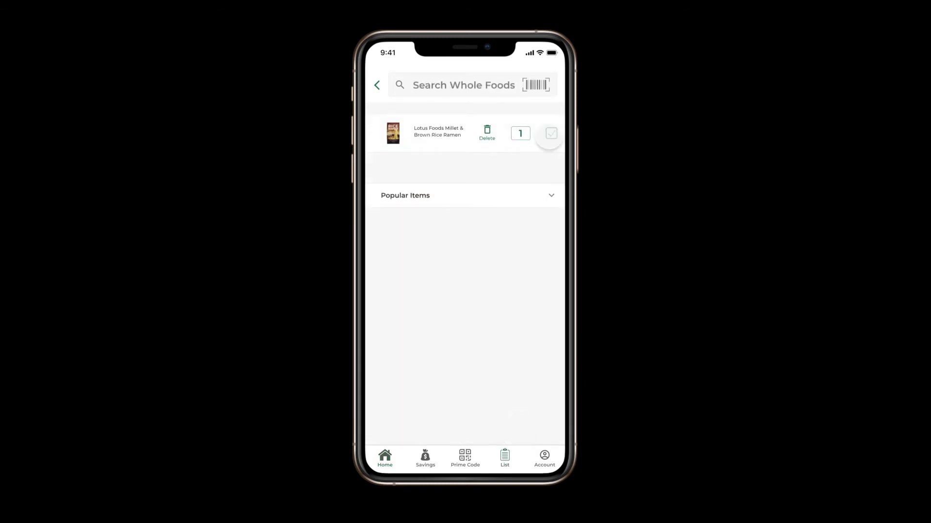
left_click(378, 85)
left_click(377, 83)
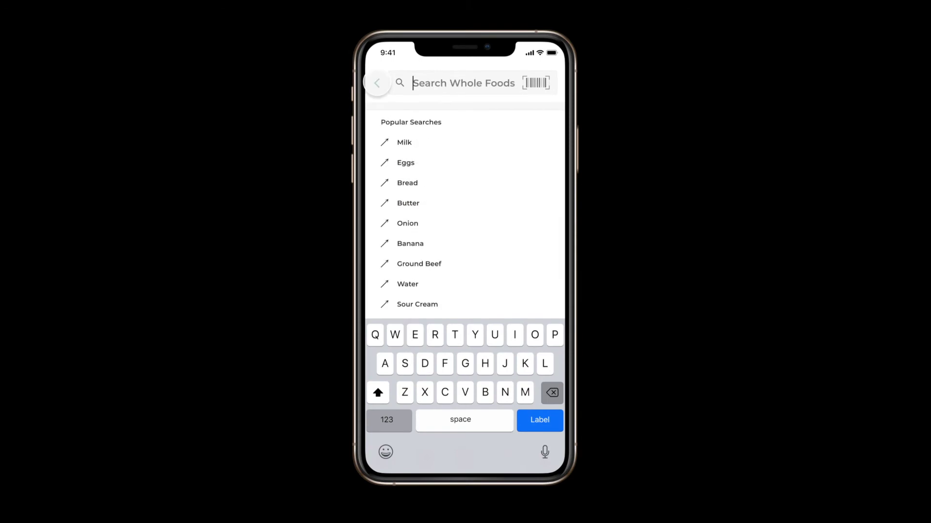
left_click(378, 83)
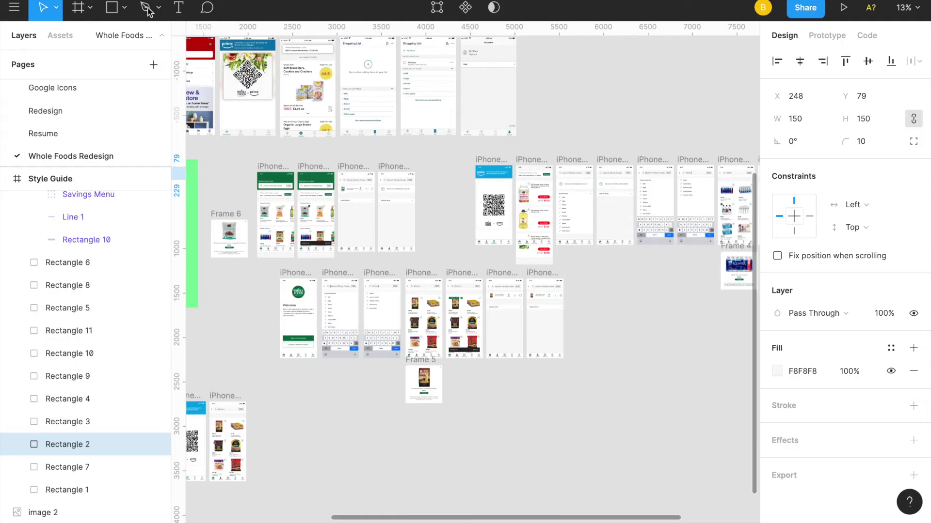
Step: Compare the reference screenshots on the canvas with the prototype's Savings screen and look through its discounted products
scroll(329, 223, "up", 5)
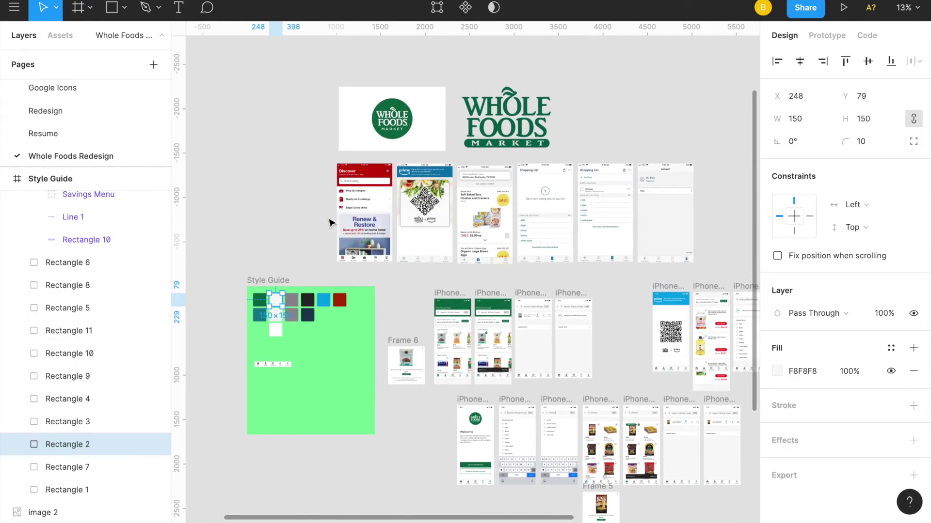
scroll(329, 223, "up", 10)
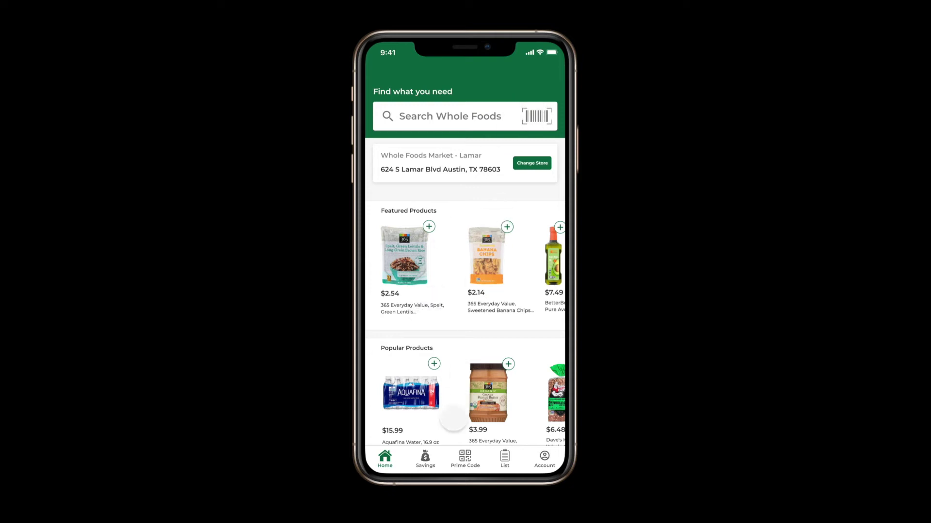
left_click(425, 458)
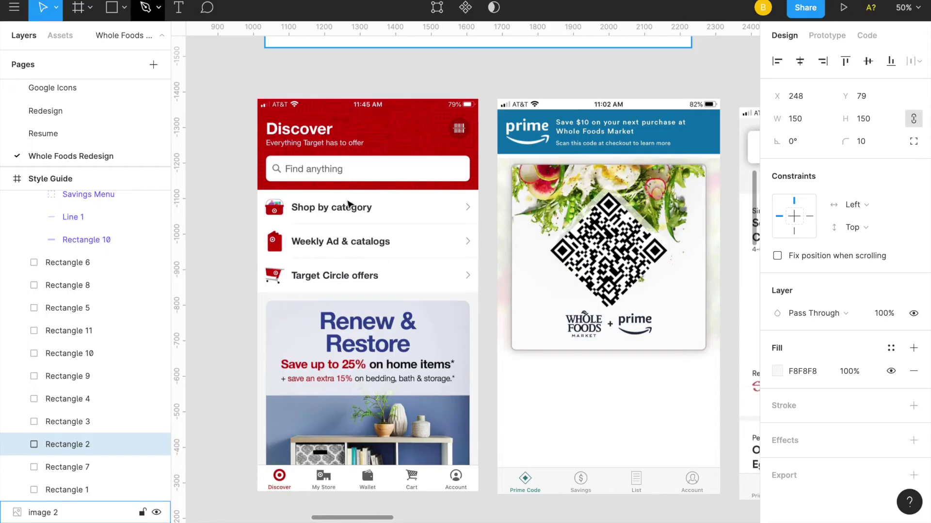
scroll(508, 290, "right", 10)
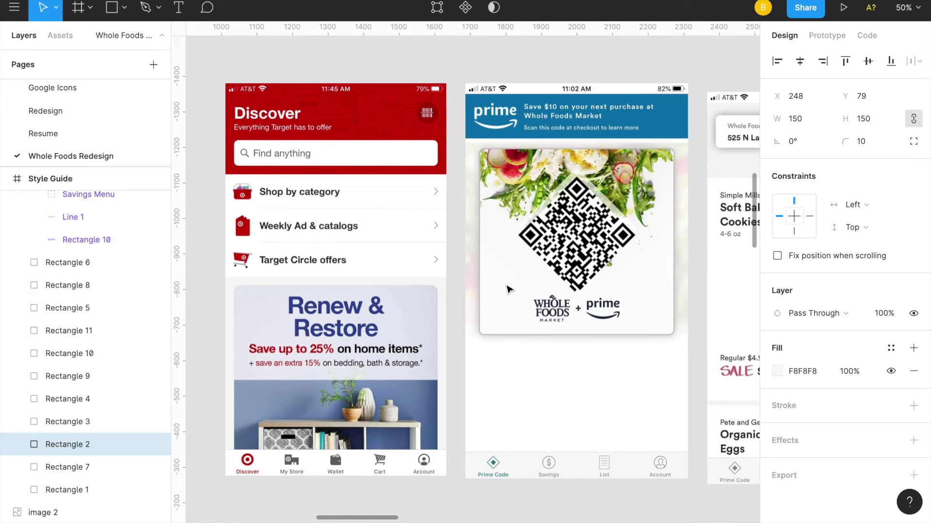
scroll(504, 278, "right", 2)
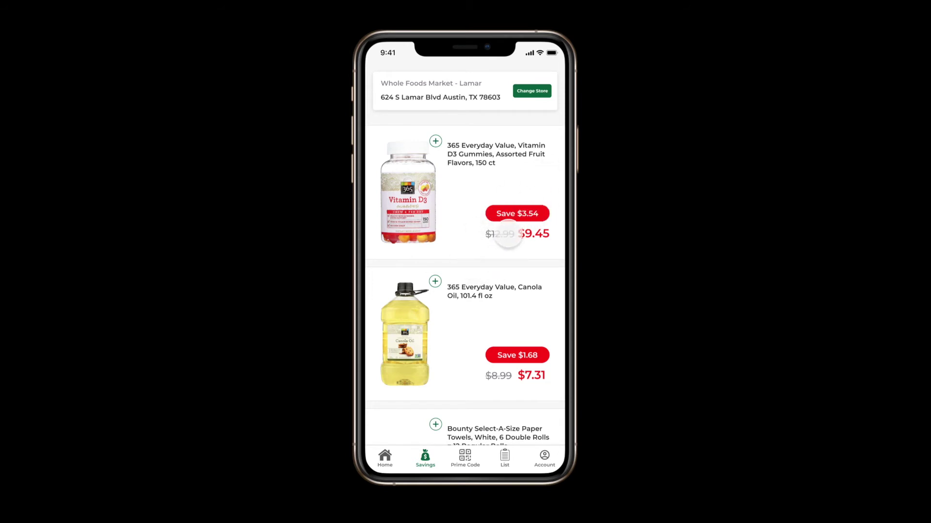
scroll(475, 238, "down", 4)
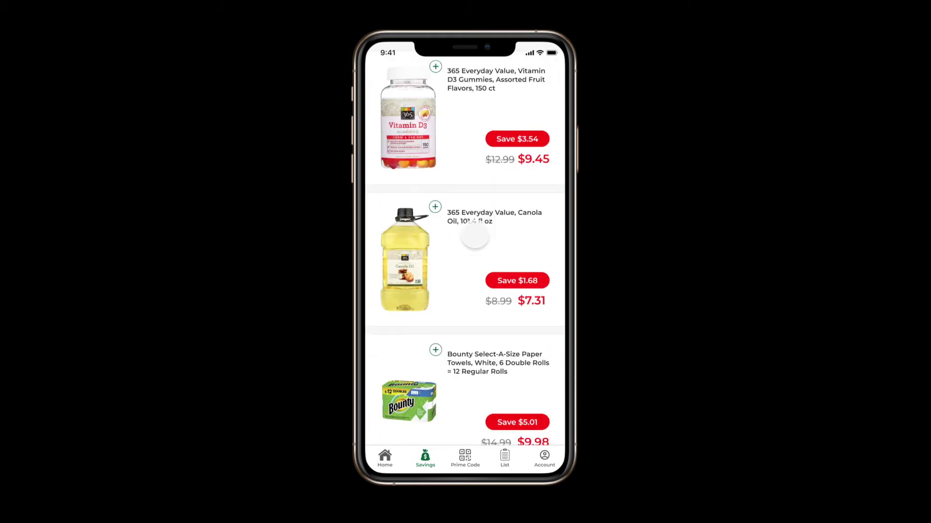
scroll(474, 235, "up", 4)
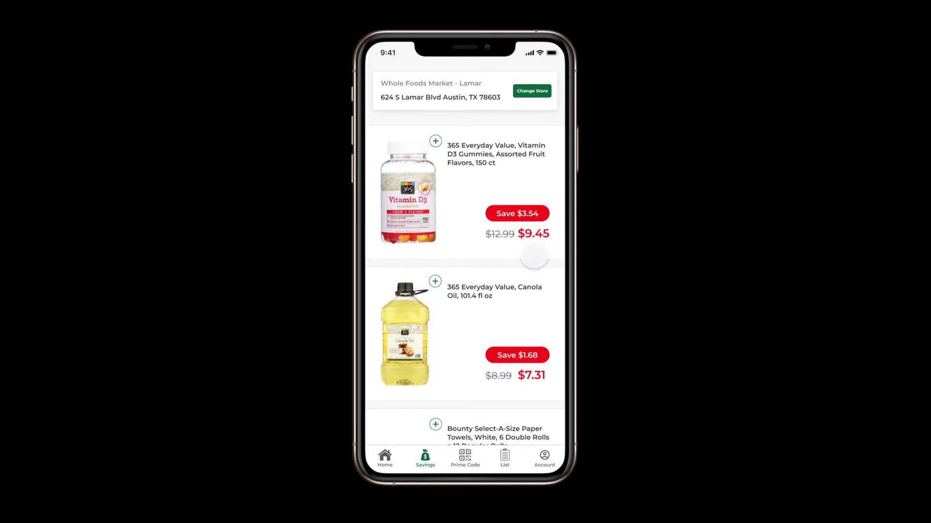
Step: Compare the prototype's Prime Code screen with the current app's Prime Code screenshot on the canvas
left_click(465, 458)
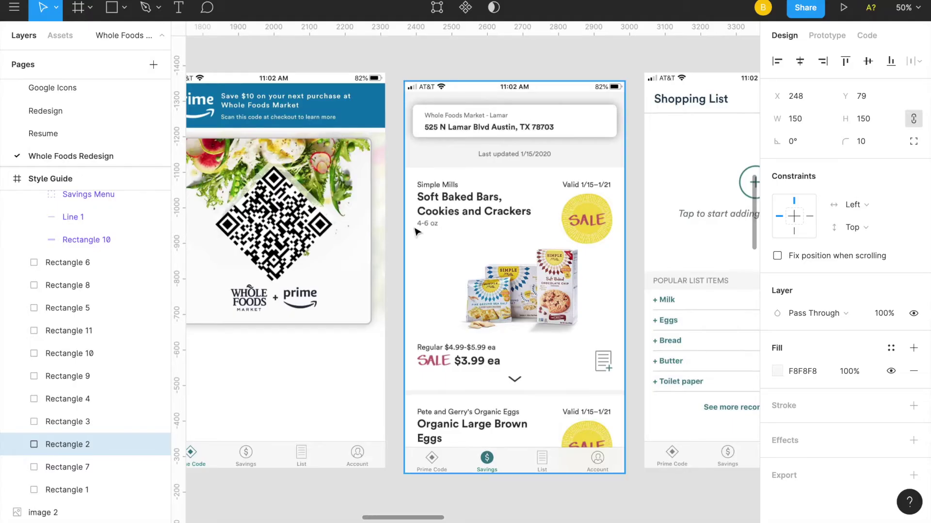
scroll(416, 231, "left", 5)
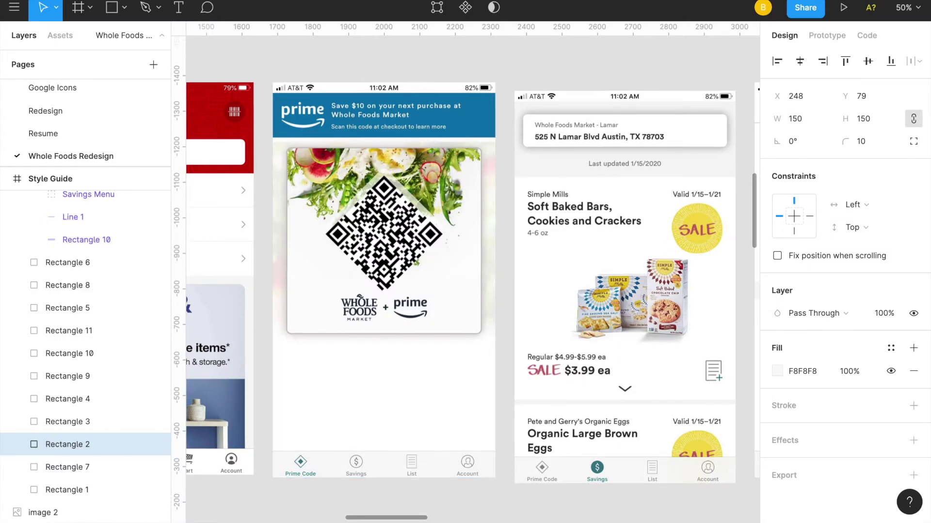
key("ctrl+alt+Return")
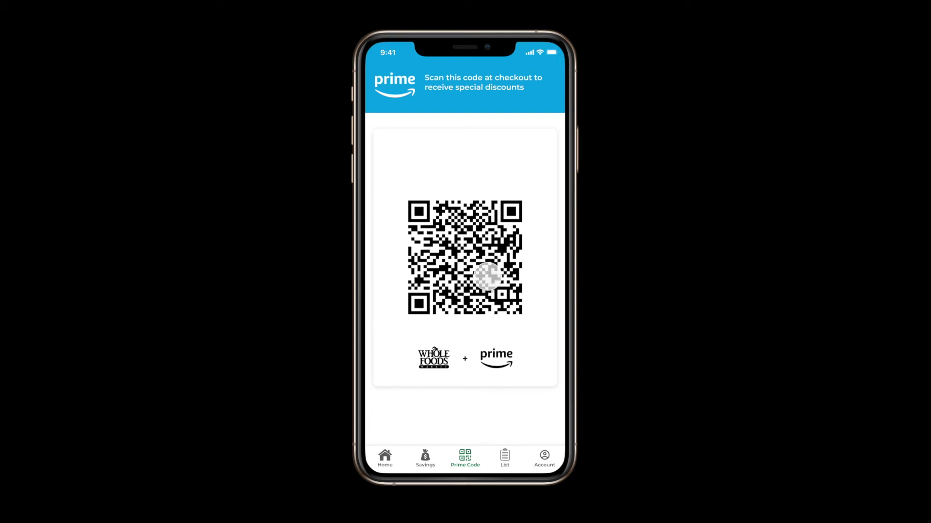
Step: From the prototype's List screen, search for Water and preview the Aquafina Water 24-pack's product details
left_click(505, 456)
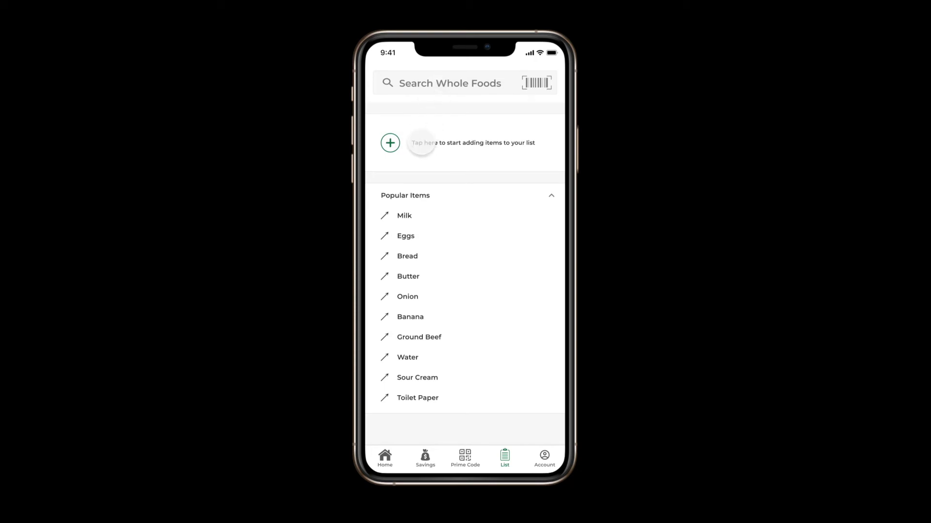
left_click(421, 143)
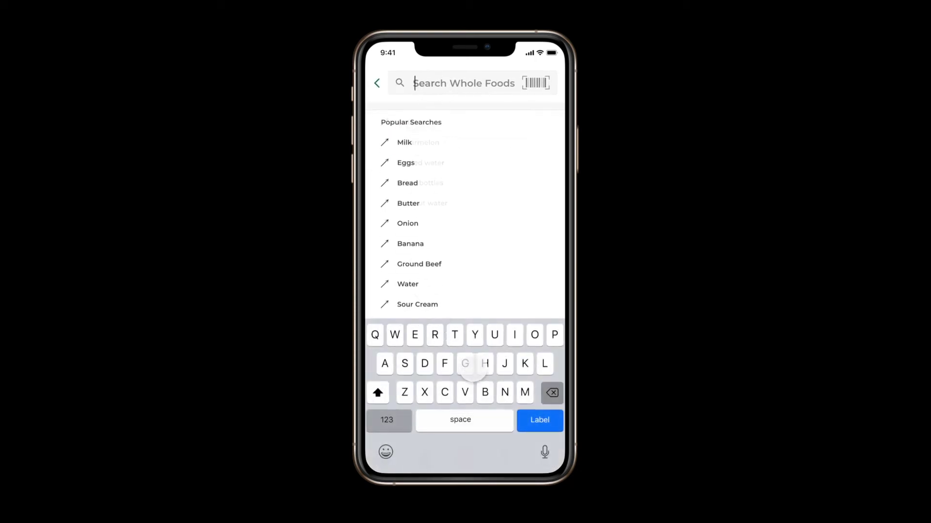
type("Water")
left_click(414, 123)
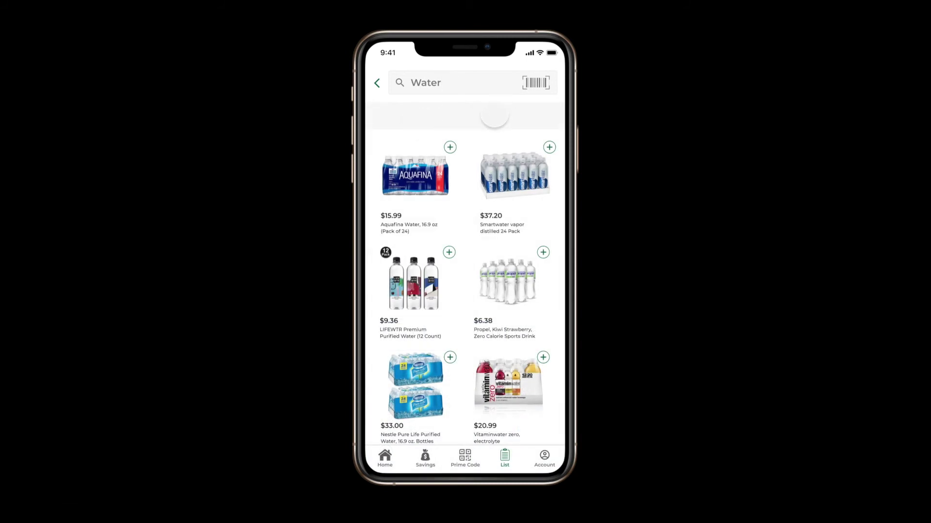
left_click(418, 173)
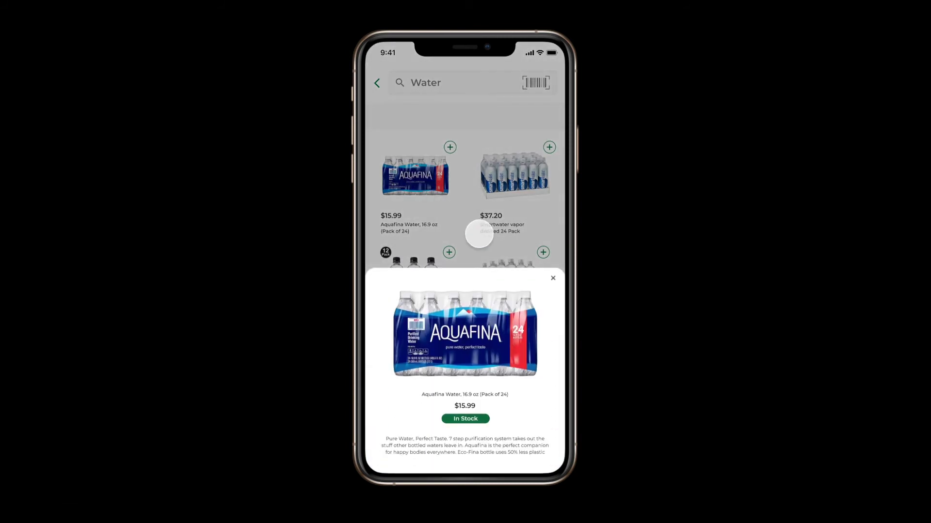
left_click(469, 222)
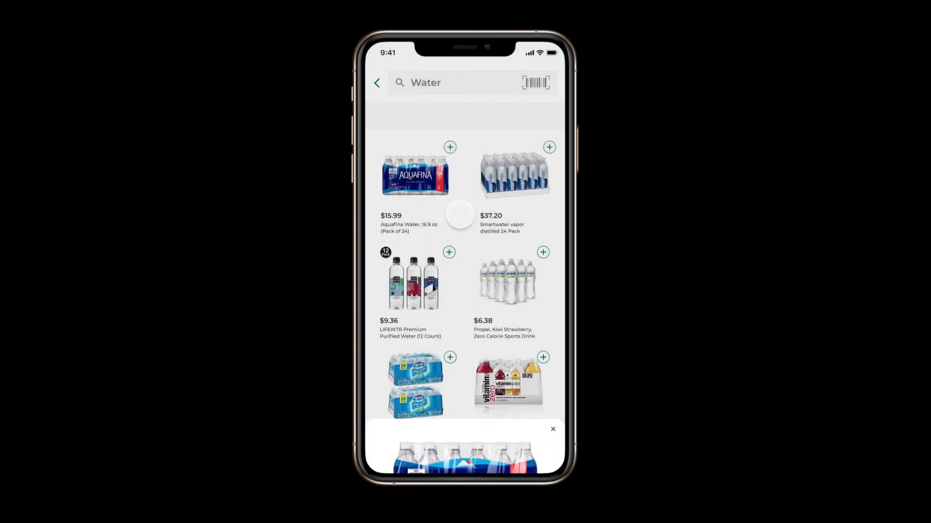
Step: Add the Aquafina Water to the list, check it off there and go back to the empty List screen
left_click(449, 147)
left_click(523, 428)
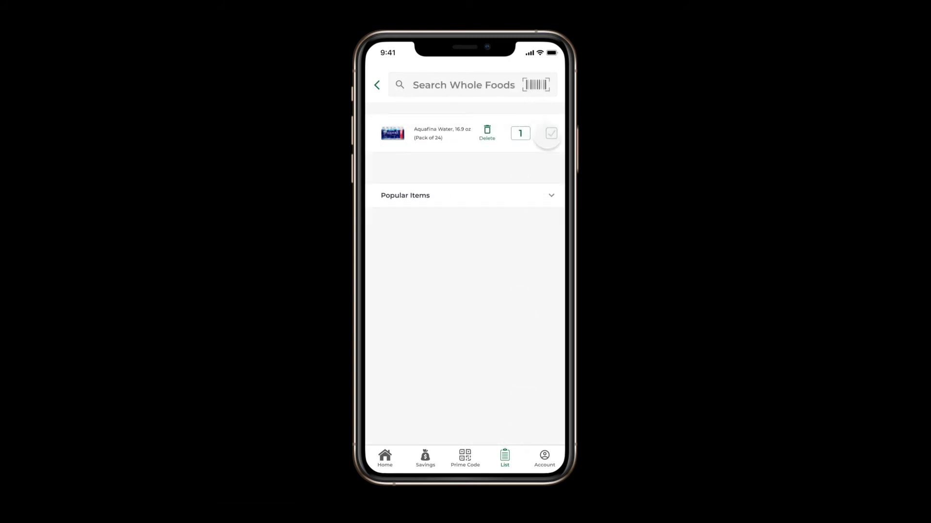
left_click(377, 85)
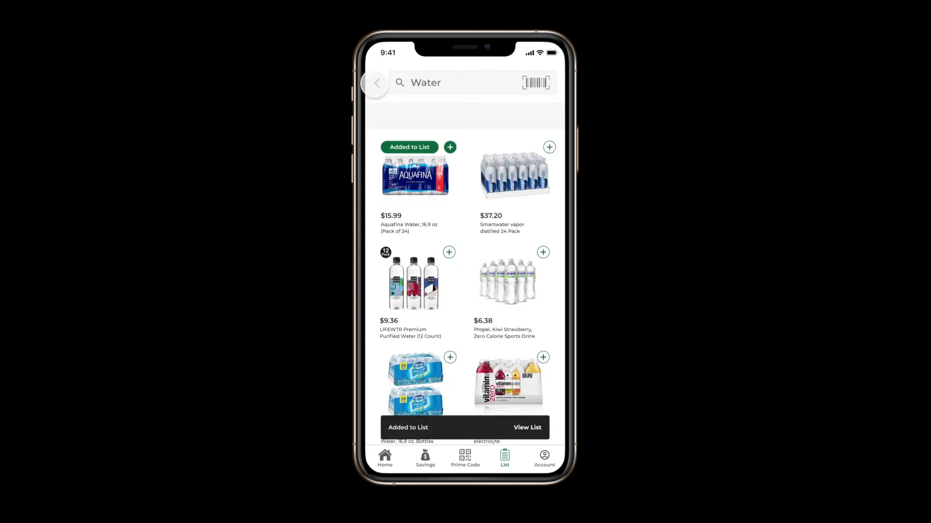
left_click(377, 83)
left_click(377, 83)
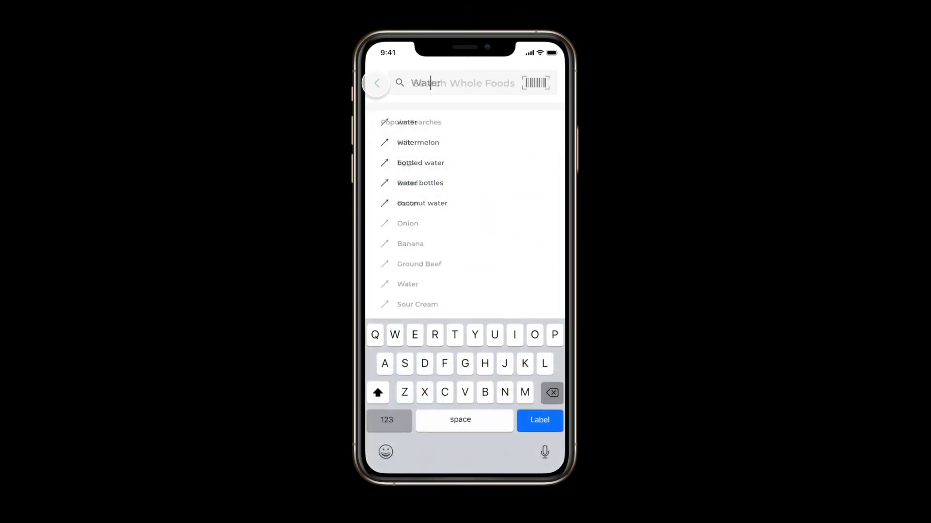
left_click(376, 83)
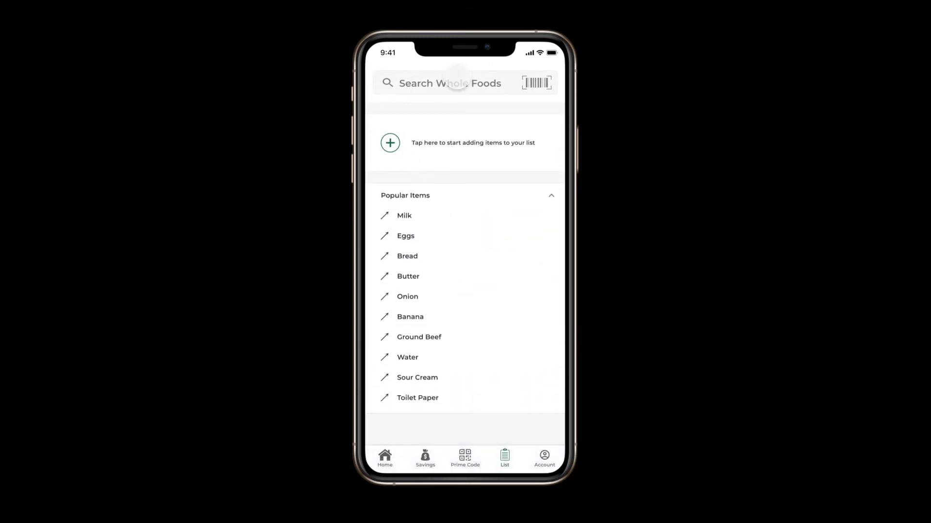
Step: Toggle the Popular Items section on the prototype's List screen, and view the Account screen before returning to Home
left_click(376, 83)
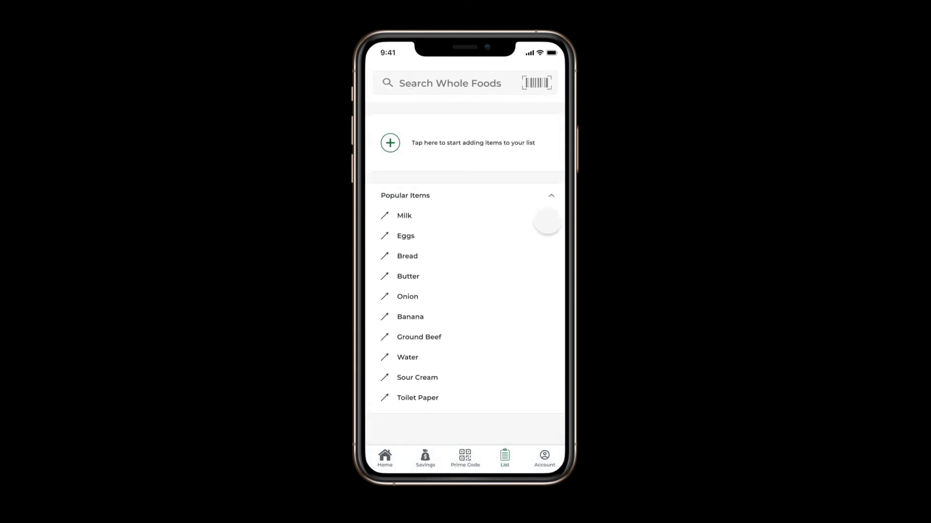
left_click(551, 195)
left_click(551, 195)
left_click(551, 195)
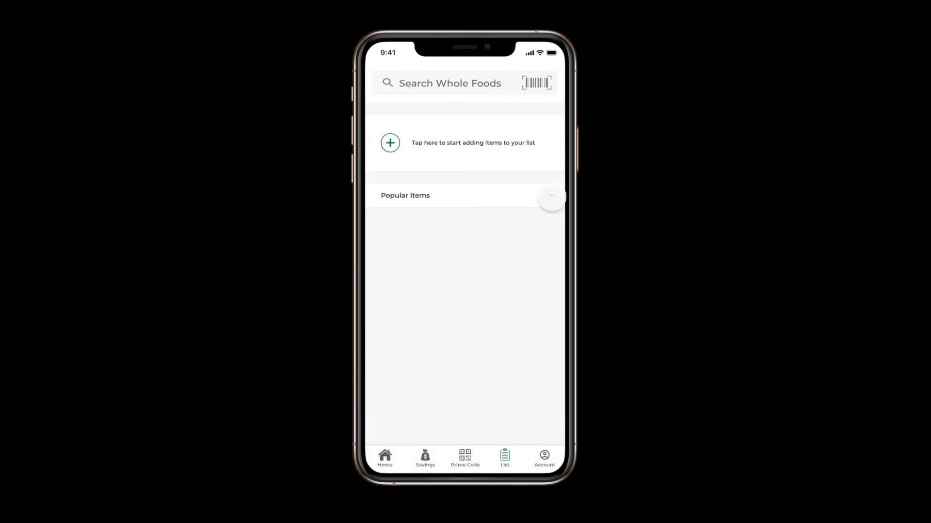
left_click(544, 458)
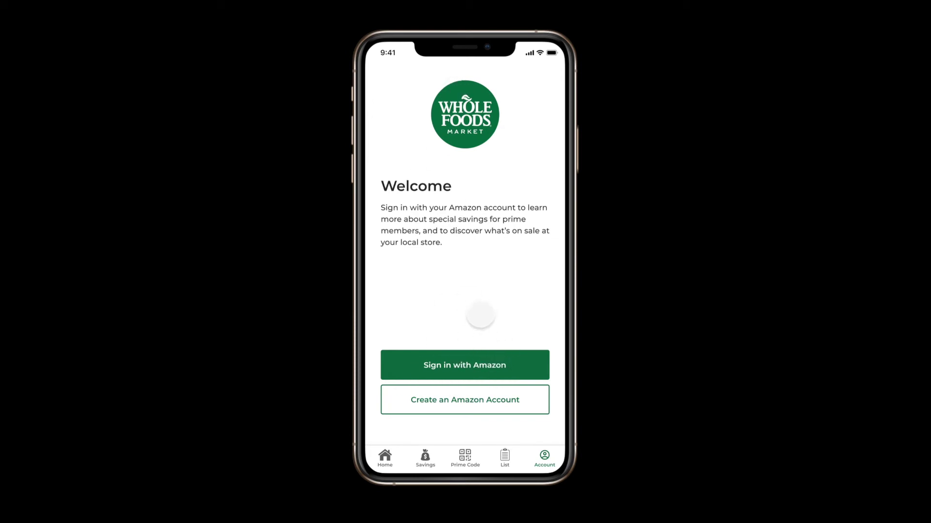
left_click(385, 458)
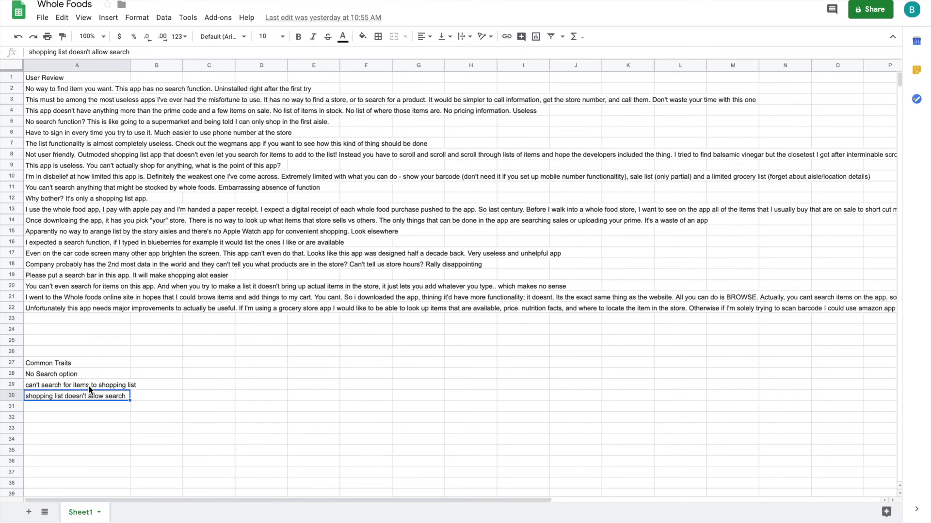
Step: Check the Common Traits in the Whole Foods review spreadsheet, and switch to the prototype to view the Home screen's search page
left_click(89, 385)
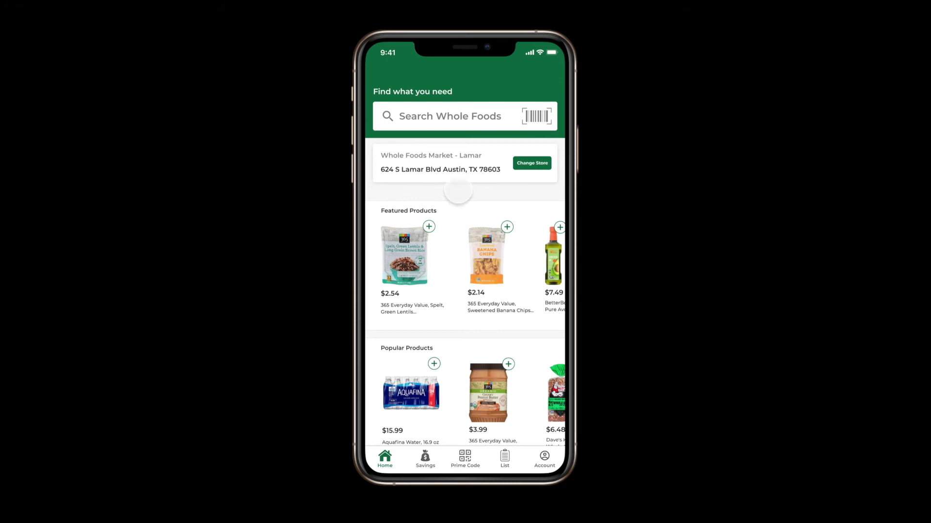
left_click(464, 132)
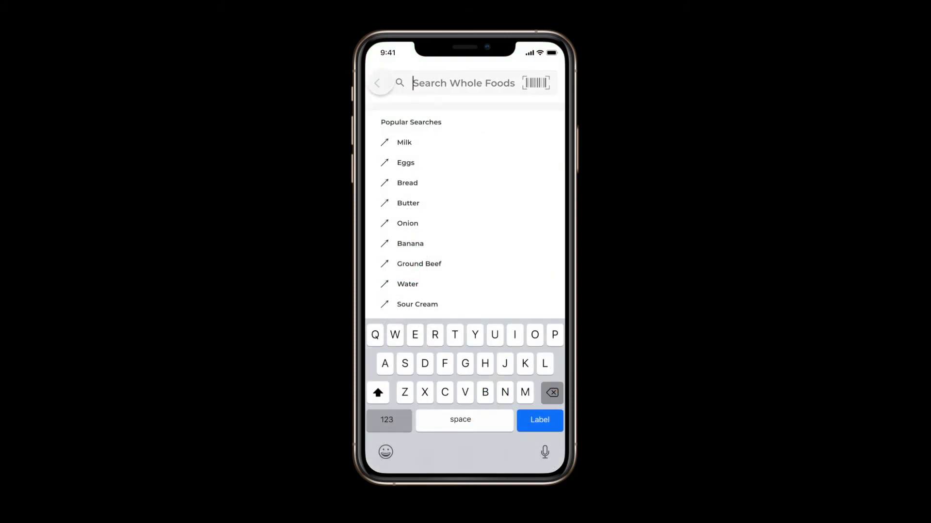
left_click(378, 83)
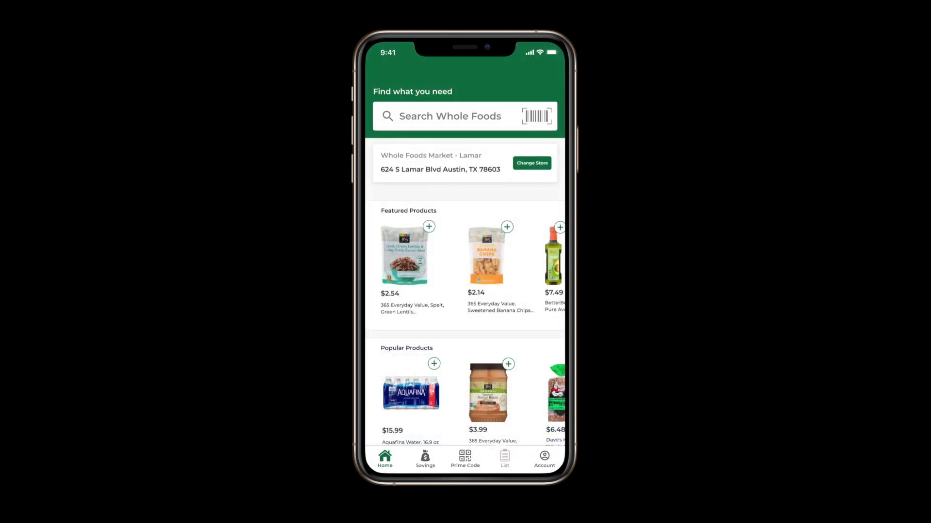
Step: Search for Water from the prototype's List screen and preview the details of the Aquafina Water 24-pack
left_click(505, 458)
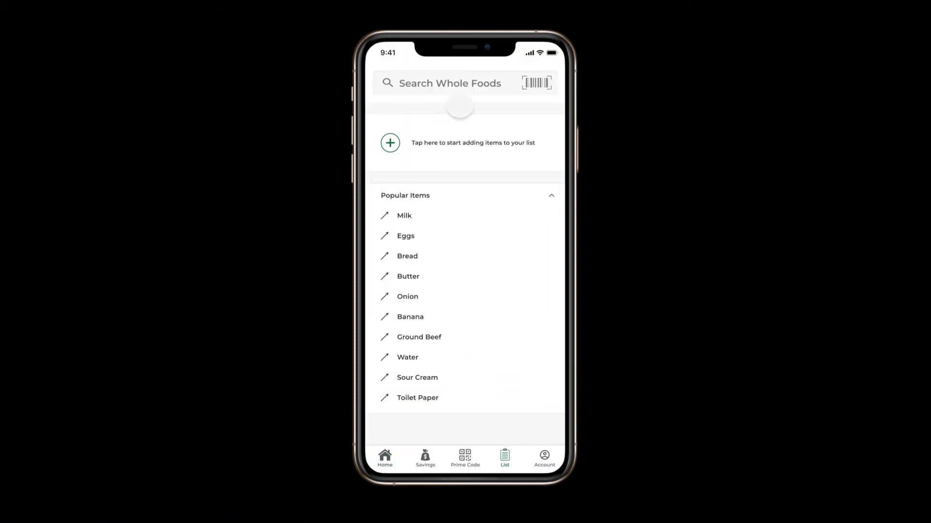
left_click(457, 87)
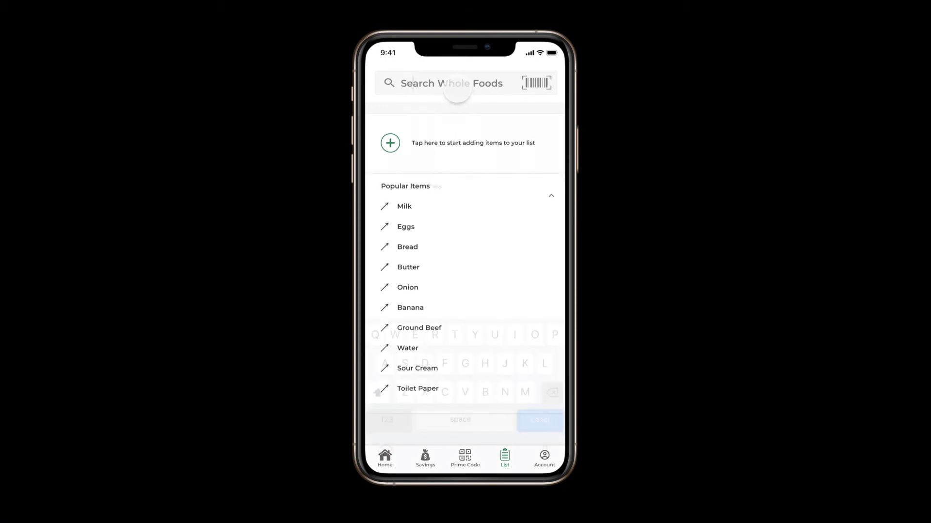
left_click(455, 373)
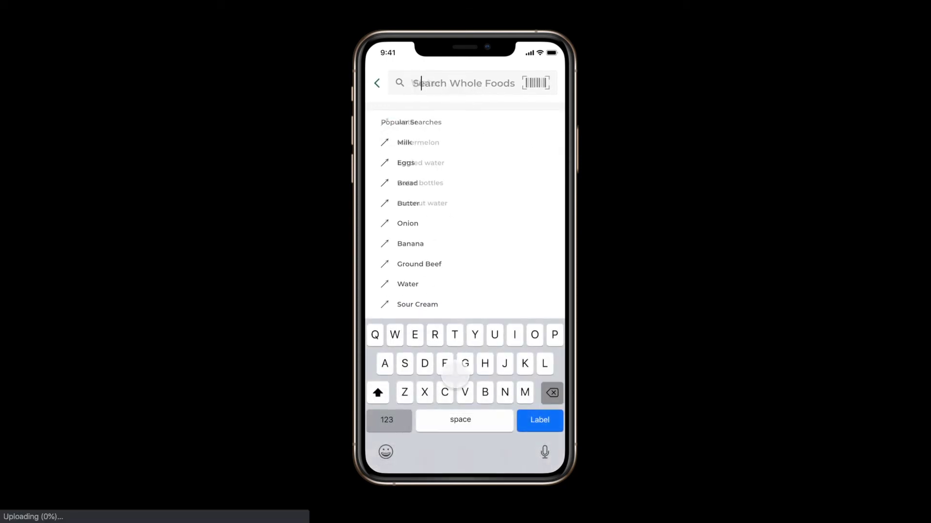
left_click(416, 127)
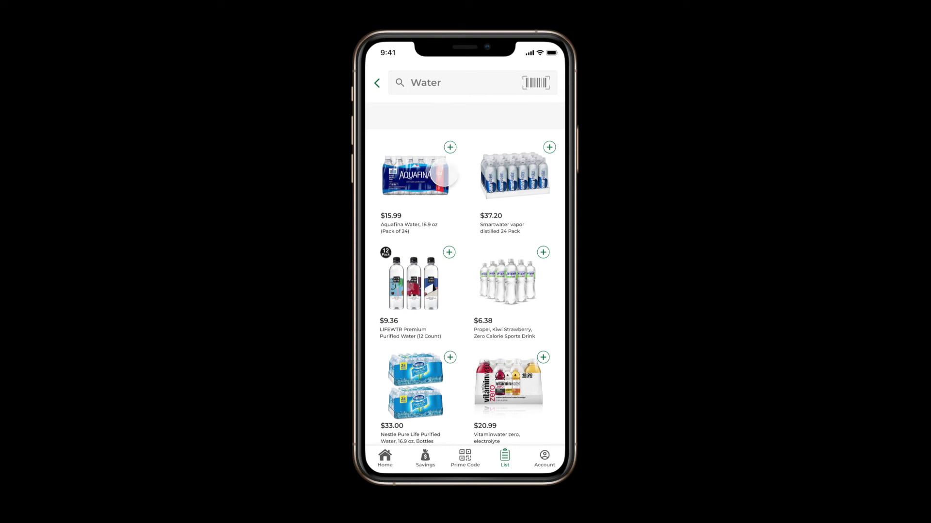
left_click(416, 176)
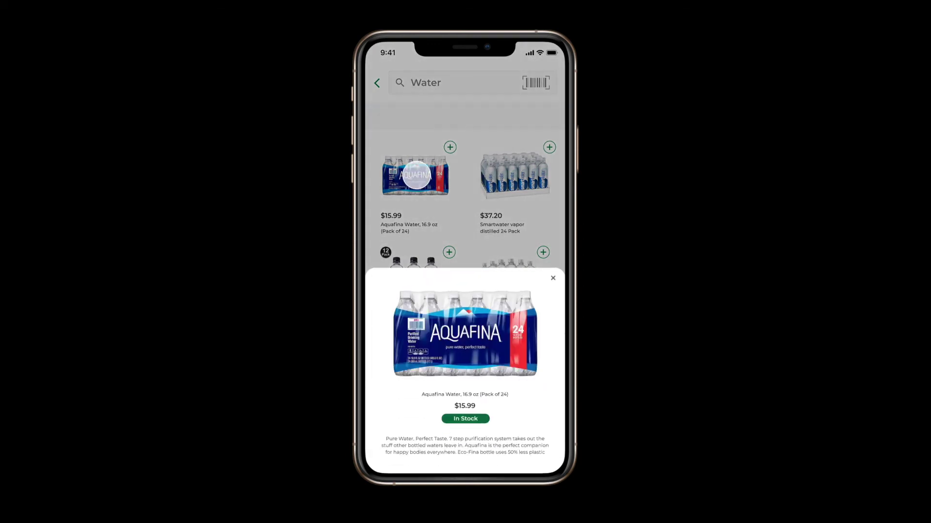
Step: Add the Aquafina Water 24-pack to the list, view the list and return to the prototype's Home screen
left_click(449, 147)
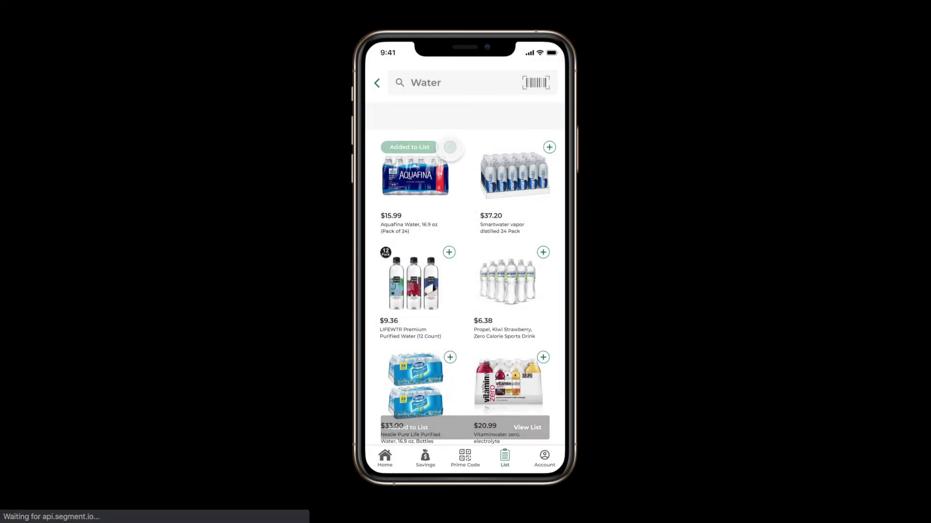
left_click(525, 427)
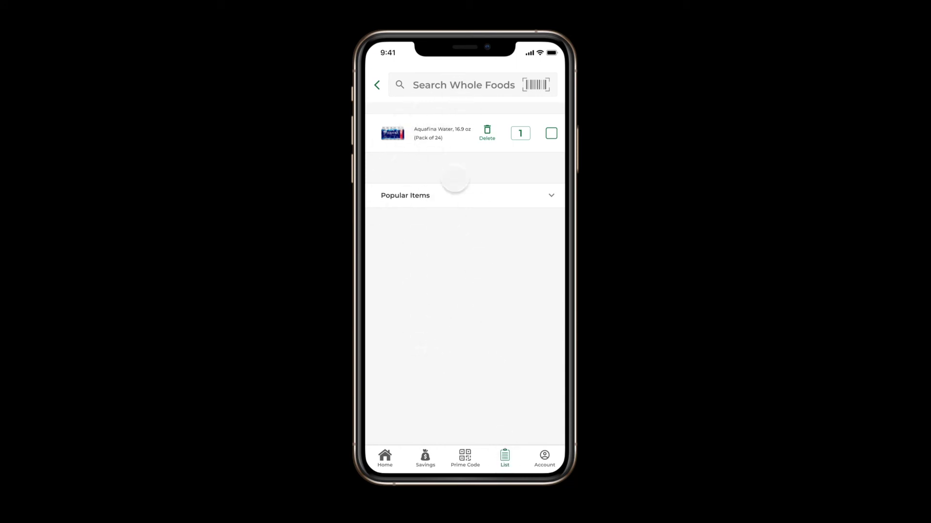
left_click(504, 461)
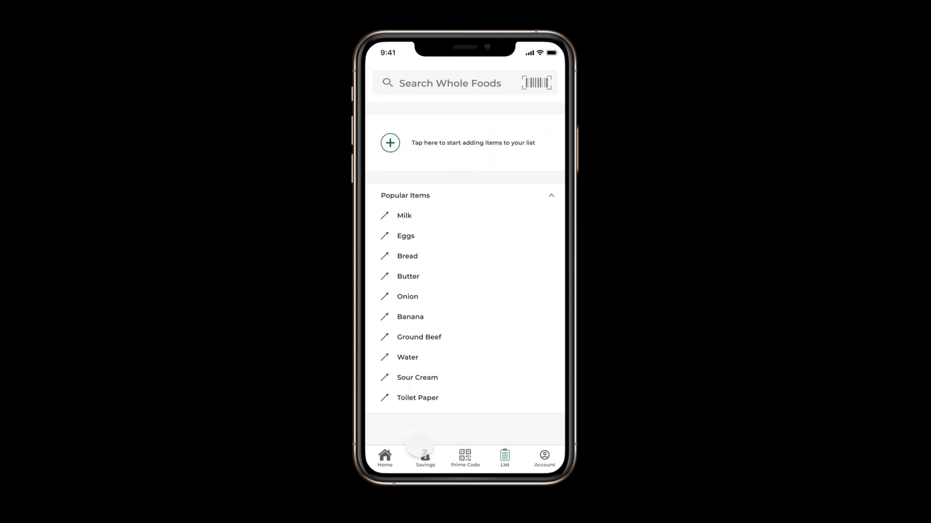
left_click(385, 457)
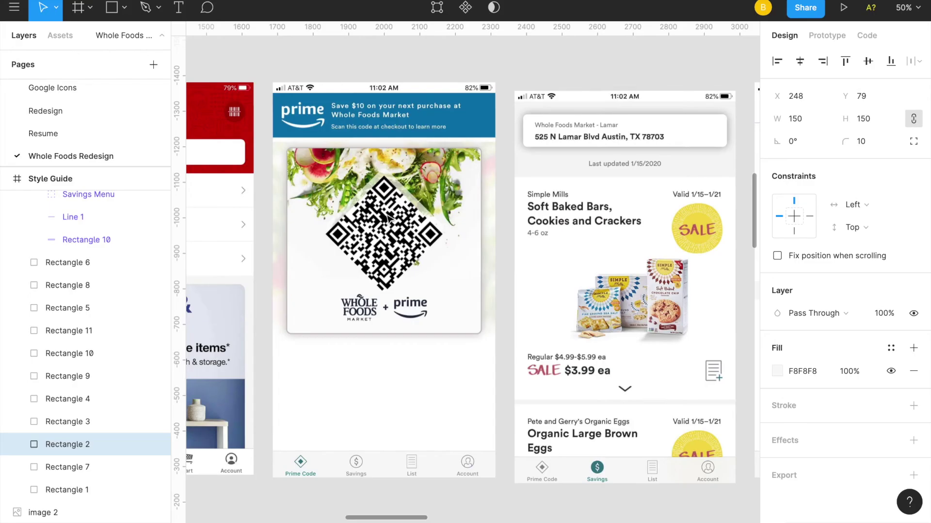
Step: Locate the redesigned Home screen frames beneath the reference screenshots on the Figma canvas
scroll(461, 297, "down", 3)
scroll(460, 297, "down", 10)
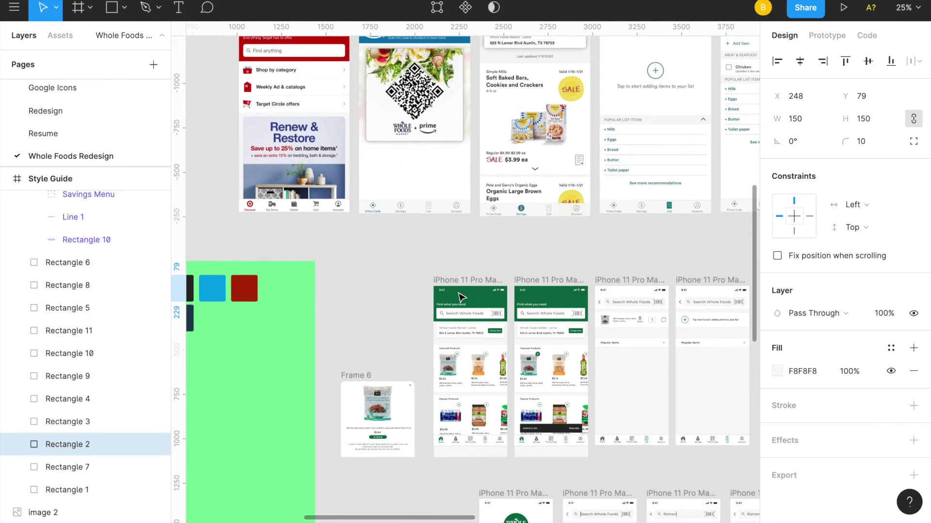
scroll(460, 297, "down", 3)
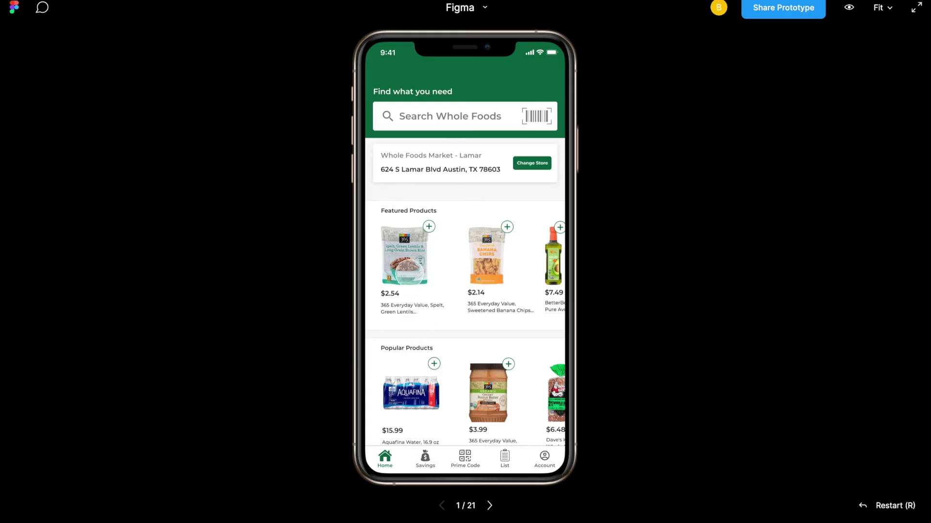
Step: Open and dismiss the Spelt, Green Lentils & Long Grain Brown Rice product details on the prototype's Home screen, and leave the prototype
left_click(409, 272)
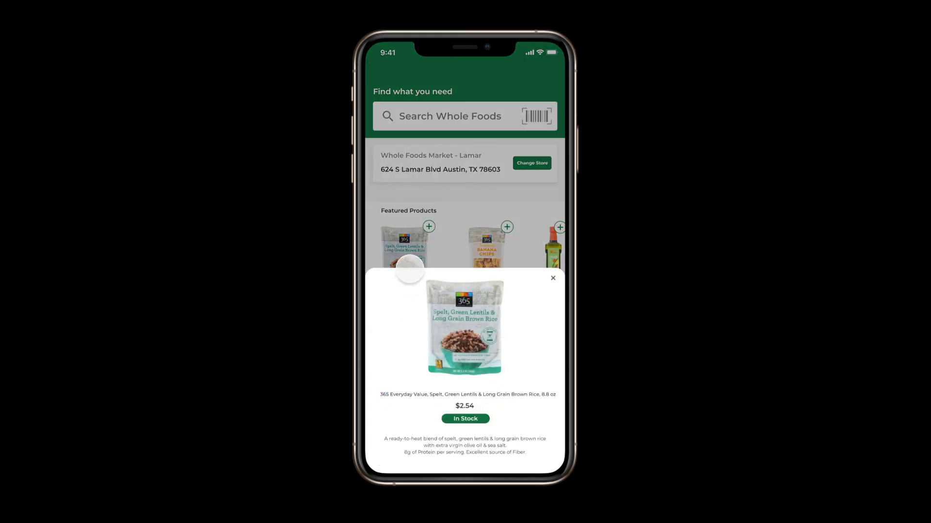
left_click(473, 202)
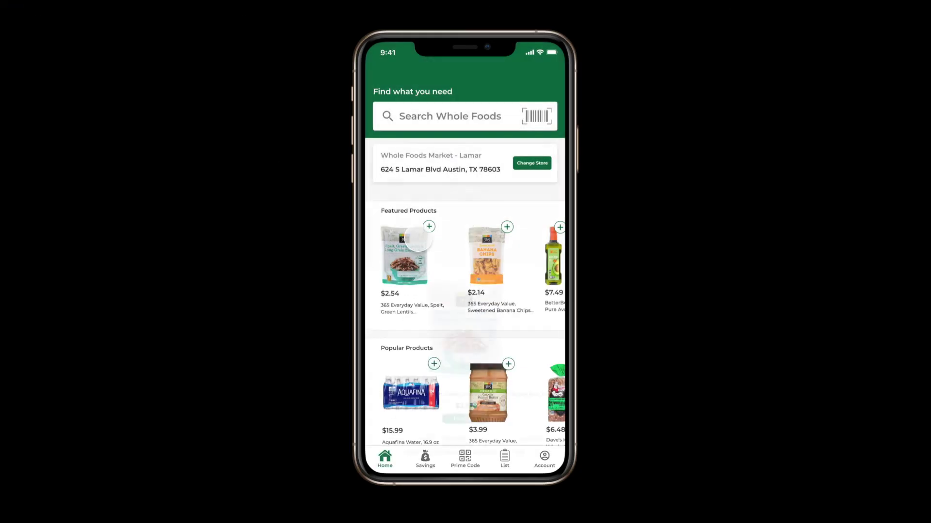
left_click(413, 241)
left_click(552, 276)
left_click(419, 252)
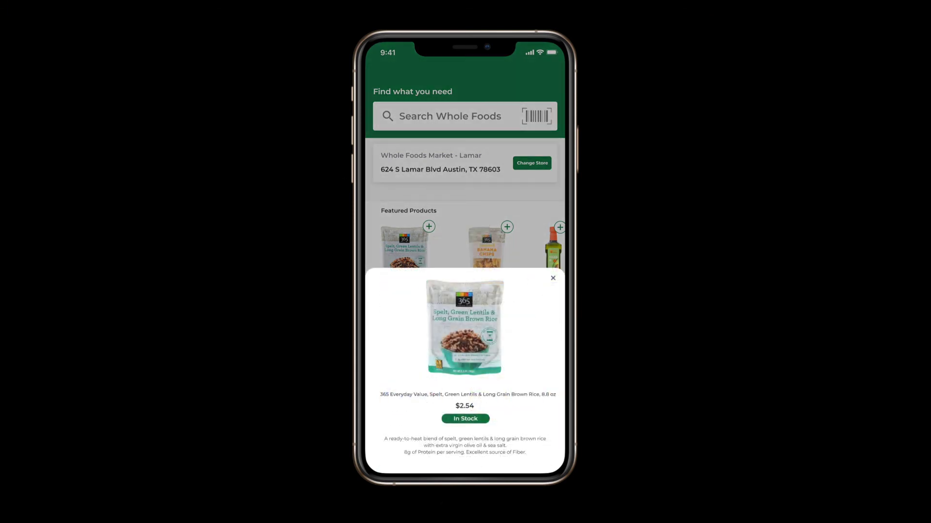
key("Escape")
key("ctrl+w")
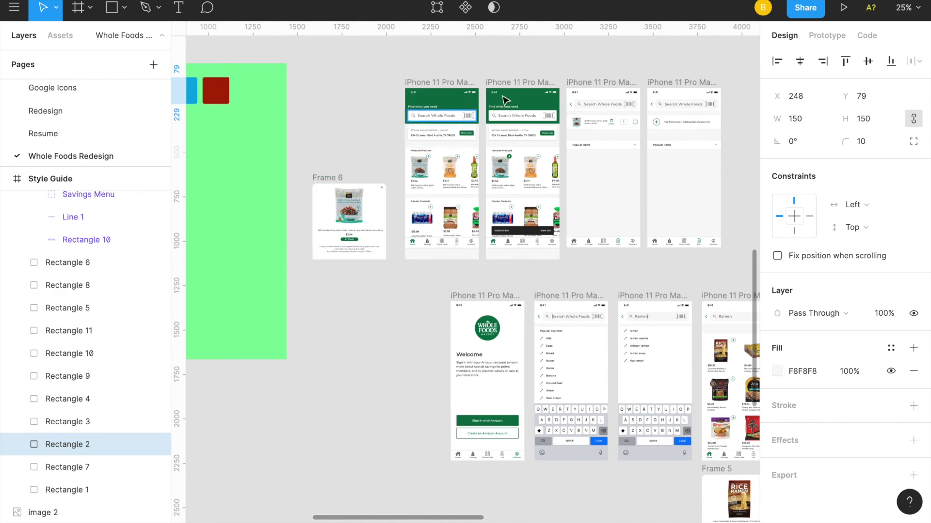
Step: Select Frame 6 on the canvas to examine the lentil and rice product popup, and clear the selection
left_click(331, 213)
scroll(333, 213, "up", 5)
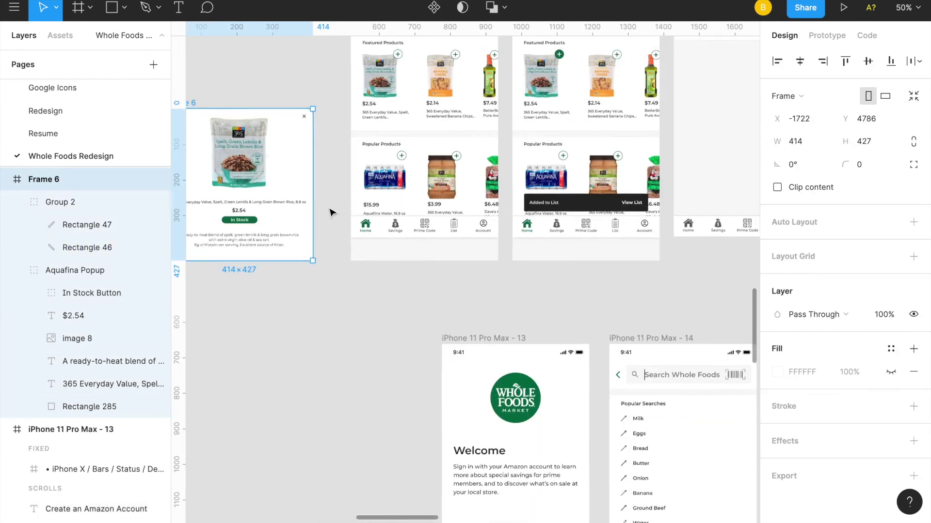
scroll(444, 162, "up", 2)
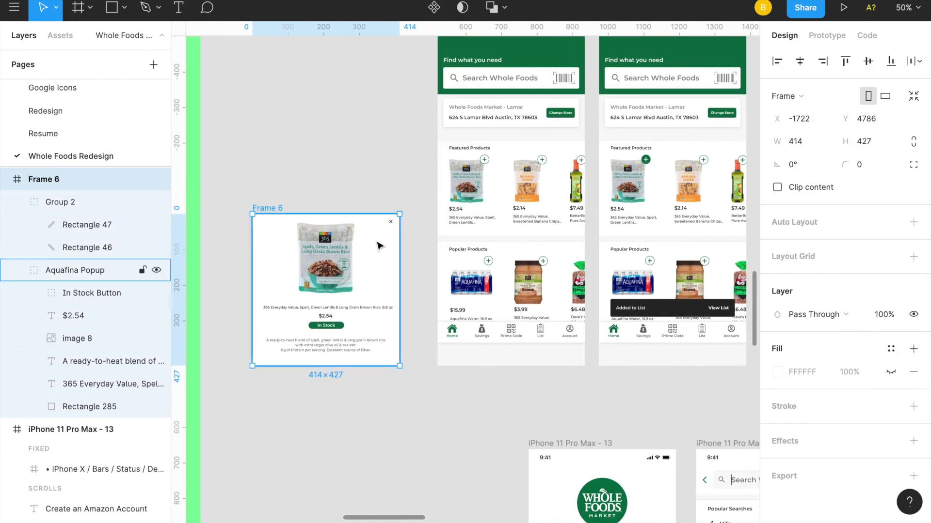
left_click(421, 205)
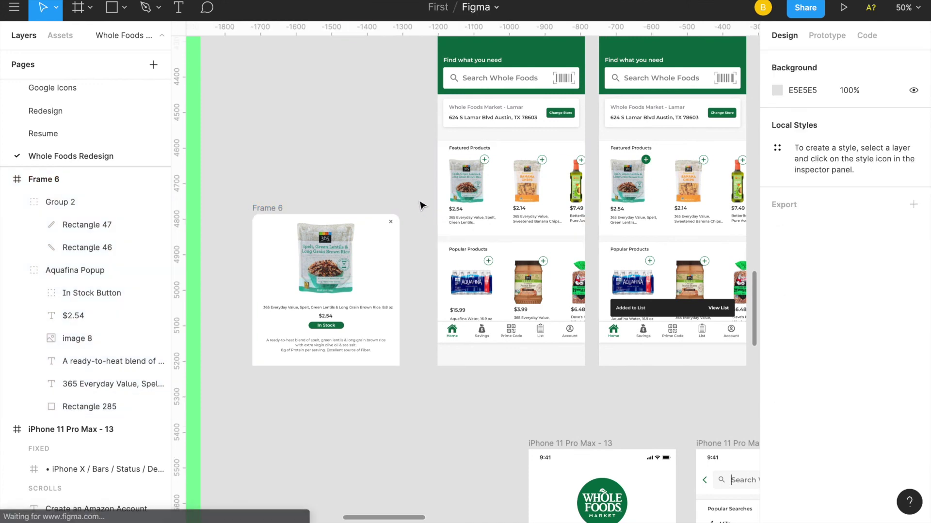
Step: Examine the row of Home screen frames on the canvas, including the Added to List and shopping list variants
scroll(420, 206, "down", 5)
scroll(420, 205, "right", 2)
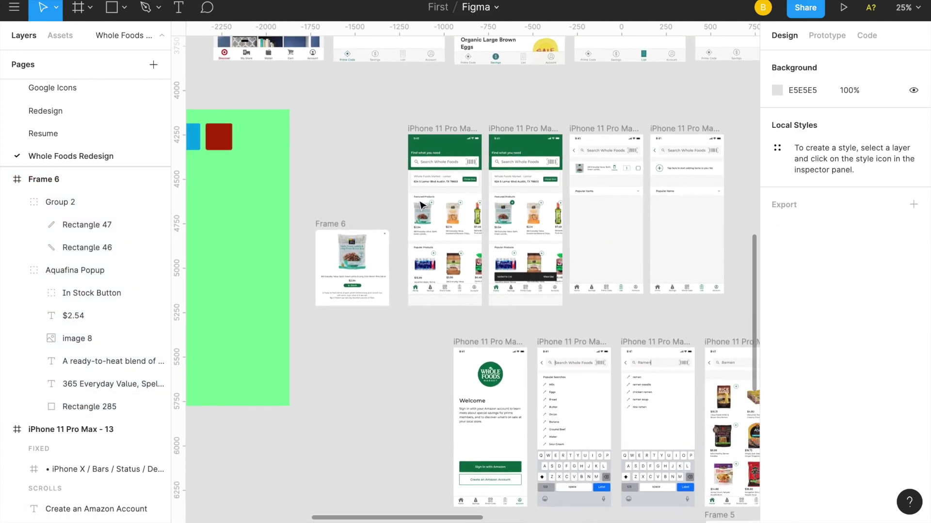
scroll(421, 206, "right", 1)
scroll(421, 206, "down", 1)
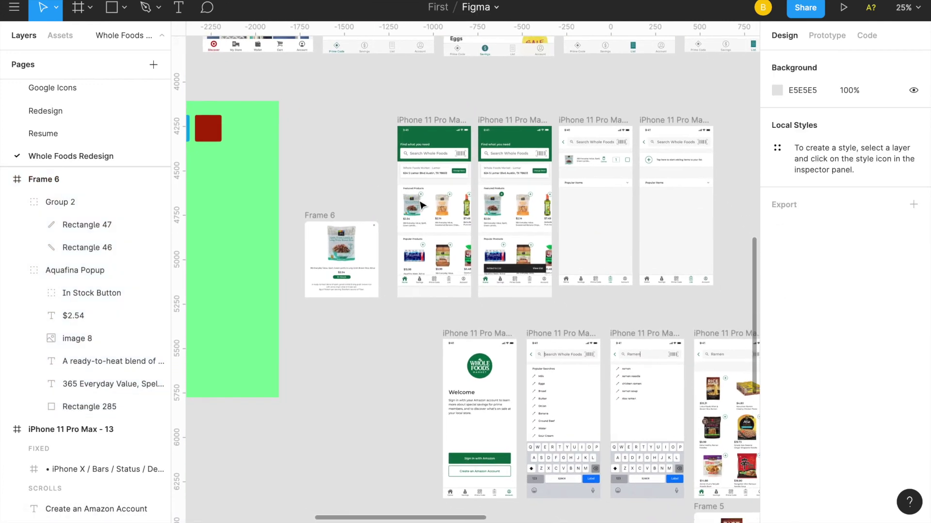
scroll(421, 205, "right", 1)
scroll(421, 205, "right", 2)
scroll(421, 206, "down", 1)
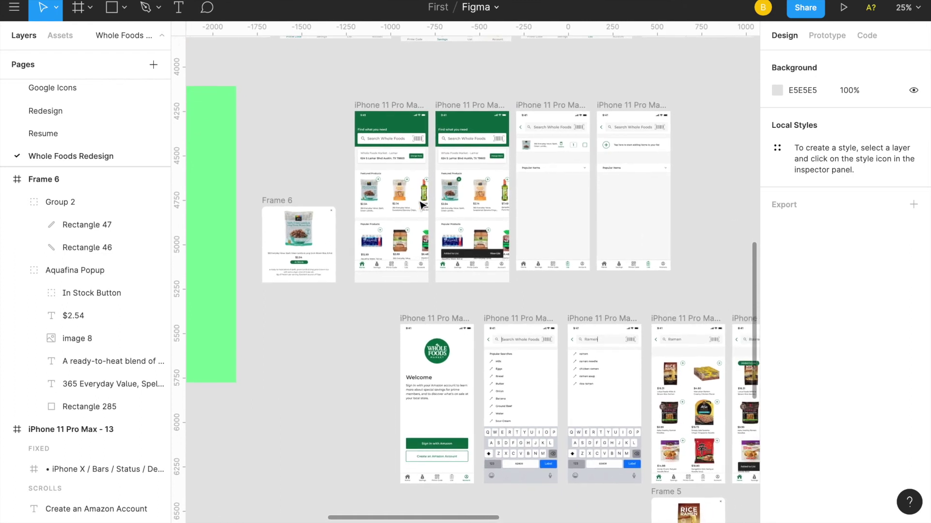
left_click(362, 111)
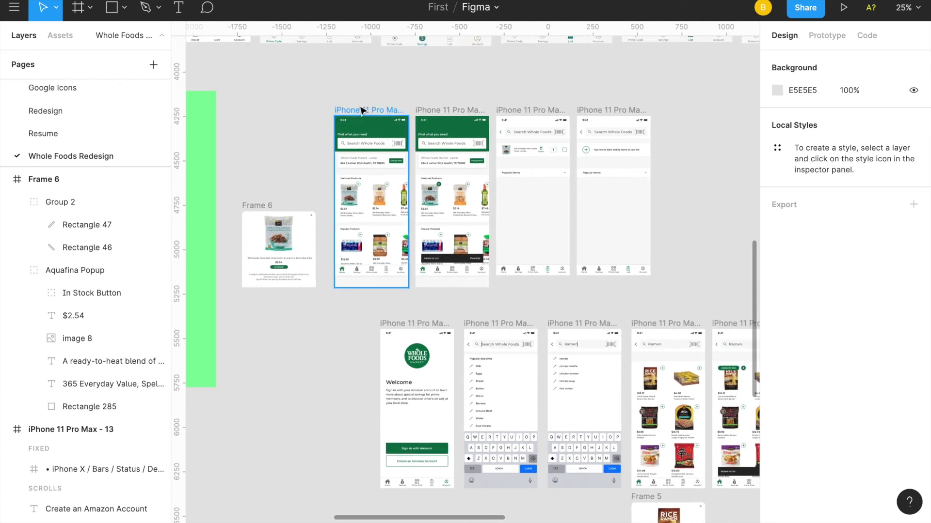
scroll(520, 144, "right", 4)
scroll(520, 144, "down", 2)
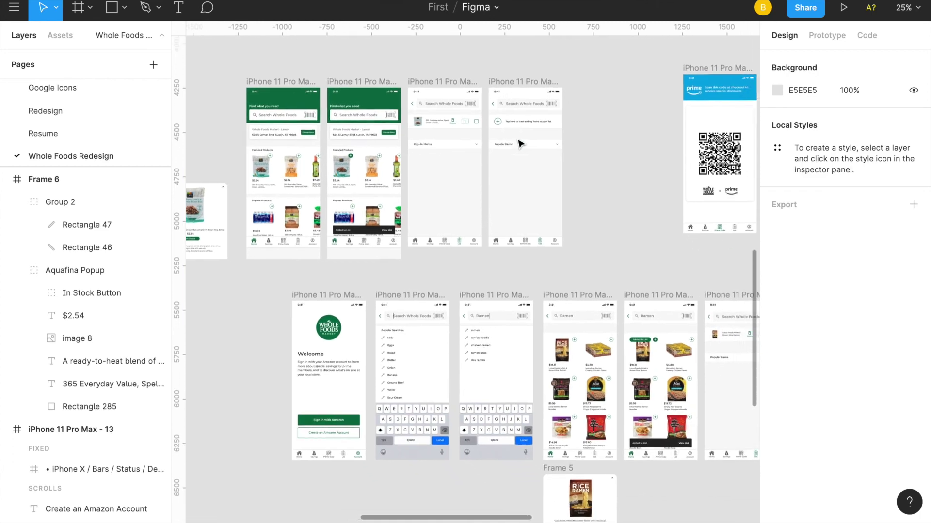
Step: Look through the Welcome and Ramen search frames on the canvas, including the product popup in Frame 5
scroll(520, 144, "down", 5)
scroll(520, 144, "right", 1)
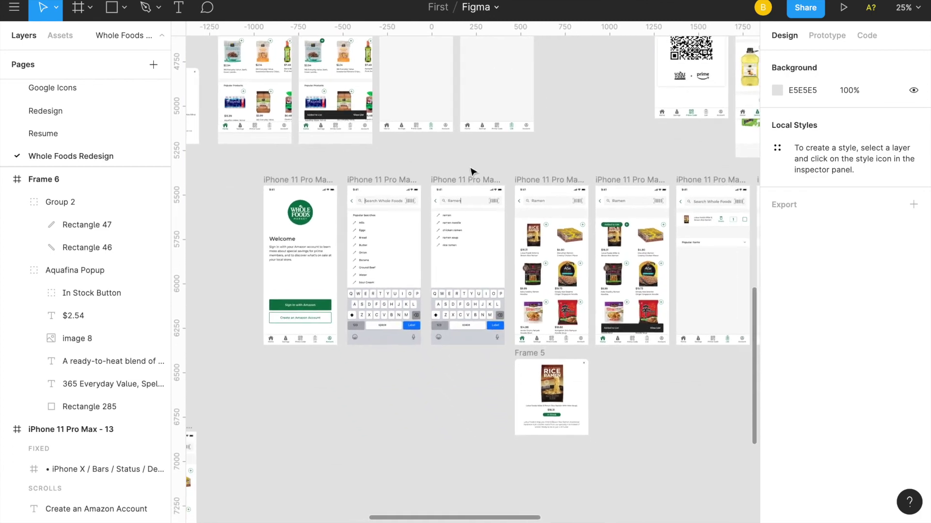
scroll(473, 172, "right", 3)
scroll(489, 281, "up", 3)
scroll(488, 282, "right", 2)
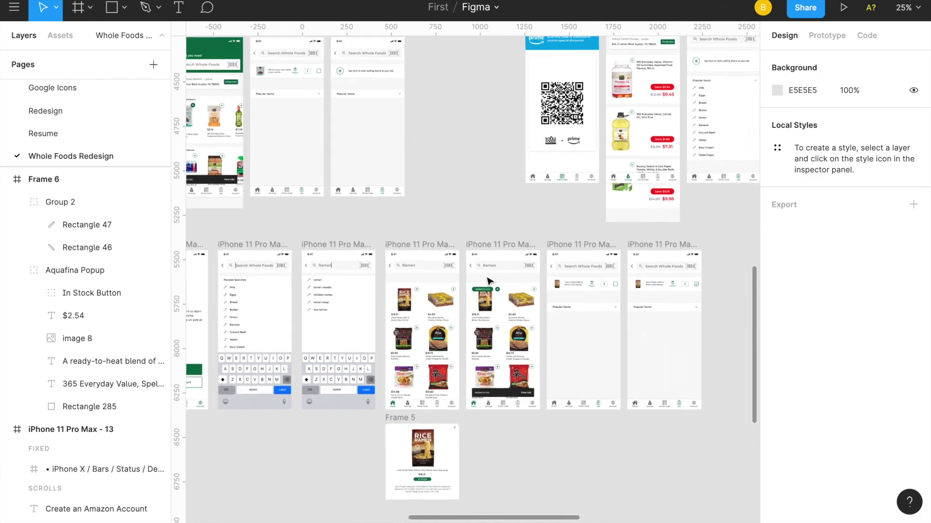
scroll(488, 281, "right", 2)
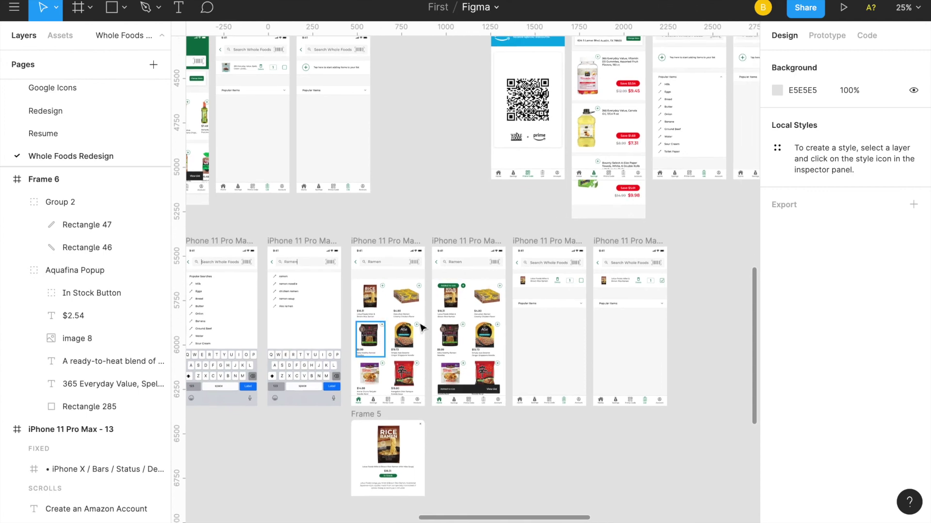
Step: Look through the Prime Code, Savings, List and Water search frames, including the Aquafina popup in Frame 4
scroll(499, 256, "up", 5)
scroll(500, 255, "right", 5)
scroll(499, 255, "up", 1)
scroll(499, 256, "right", 10)
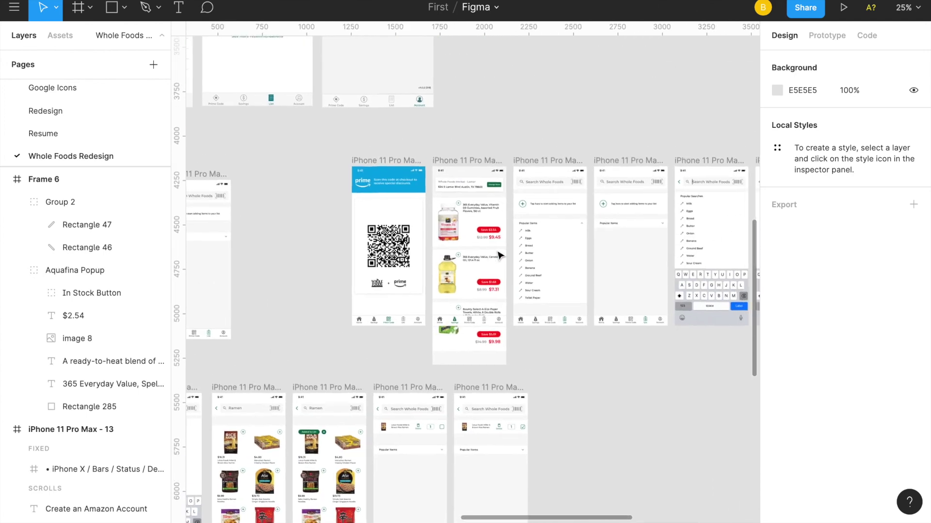
scroll(499, 256, "up", 1)
scroll(499, 256, "right", 12)
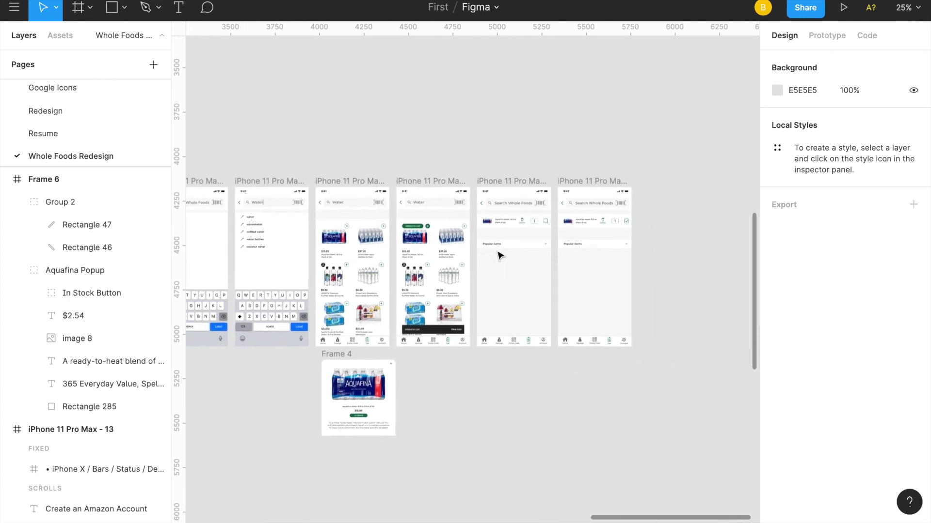
Step: Look over the rows of redesign frames across the canvas, including the separate group of three iPhone frames below them
scroll(499, 256, "down", 5)
scroll(499, 256, "down", 5)
scroll(499, 256, "left", 16)
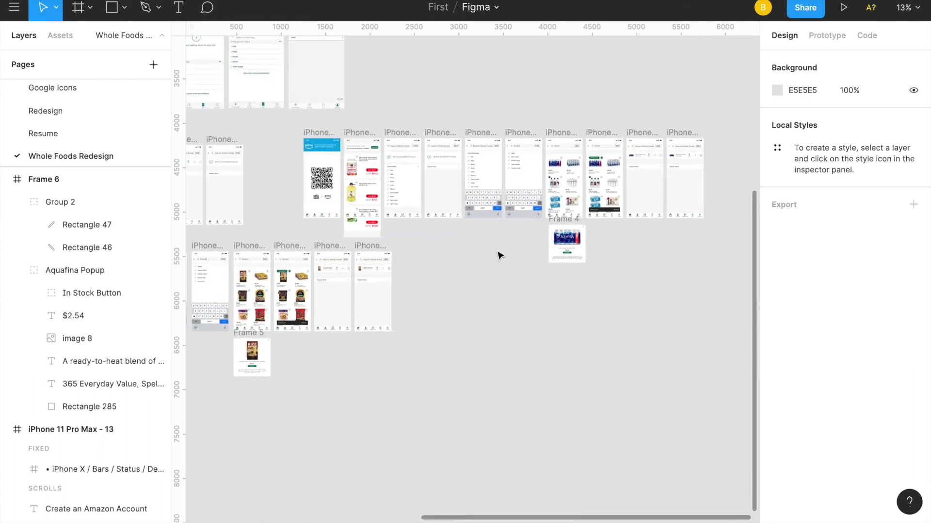
scroll(499, 255, "down", 2)
scroll(499, 255, "left", 2)
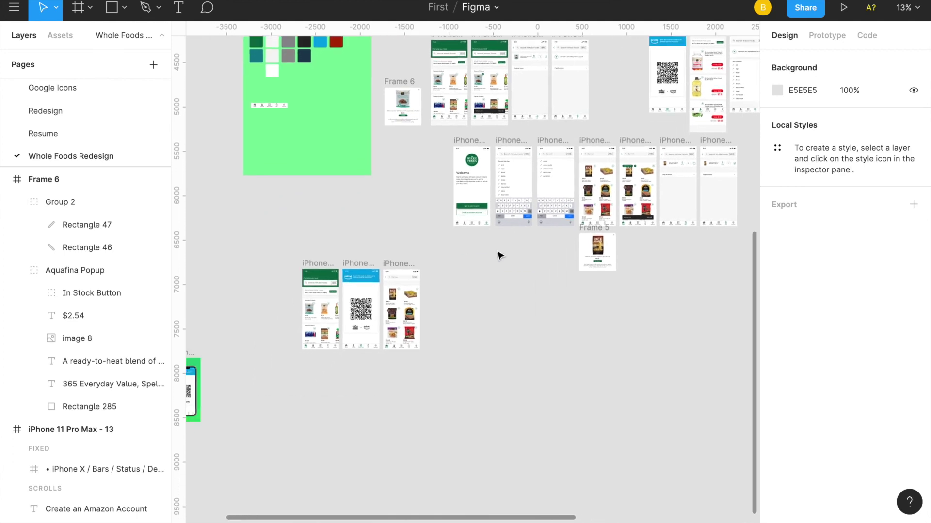
scroll(500, 256, "up", 6)
scroll(328, 236, "up", 3)
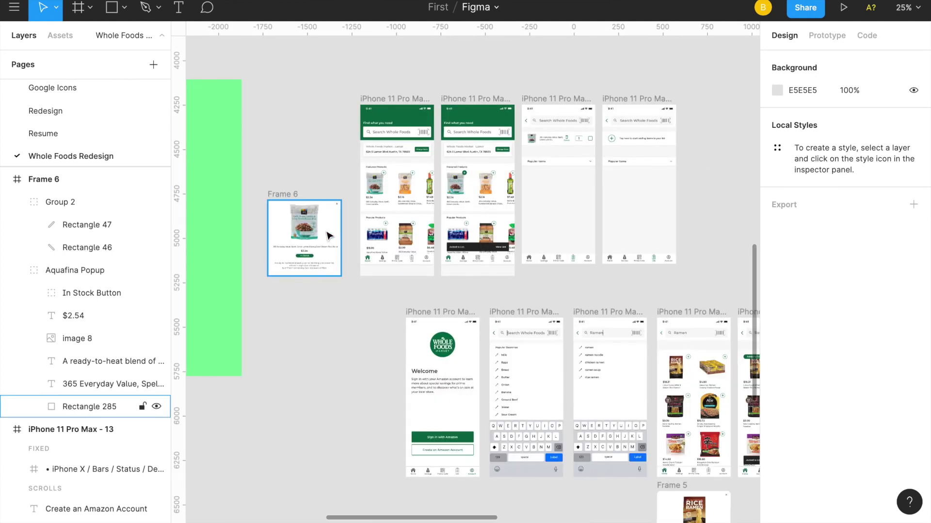
Step: Select the Menu Tab component in the Style Guide frame to examine its layers and available actions, and clear the selection
scroll(326, 235, "left", 8)
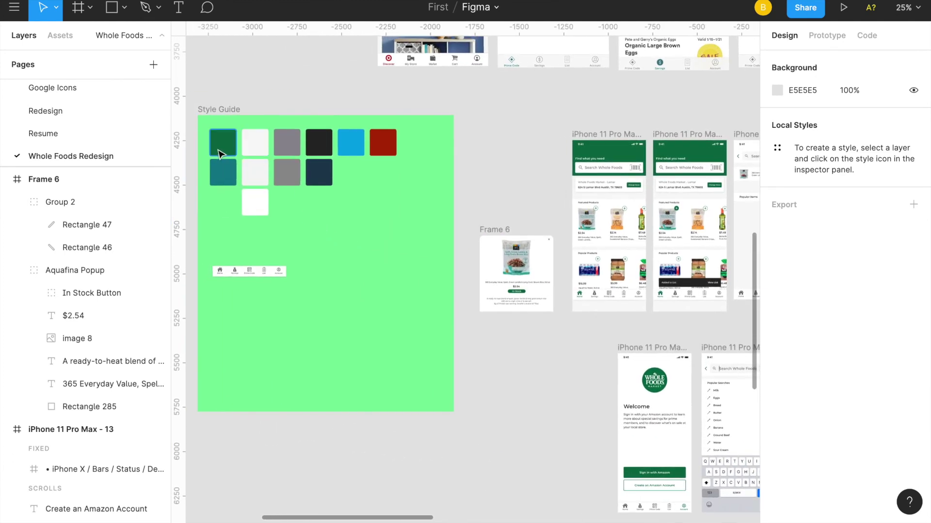
left_click(249, 271)
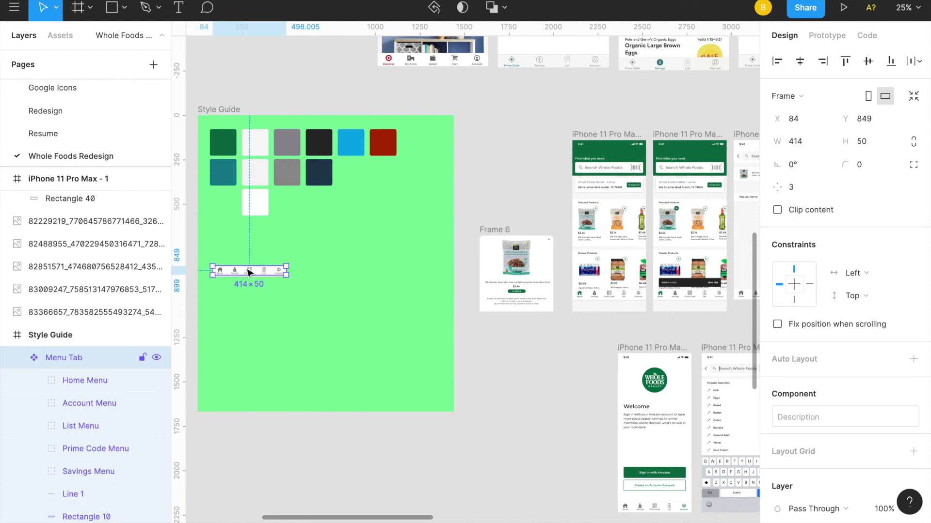
right_click(253, 275)
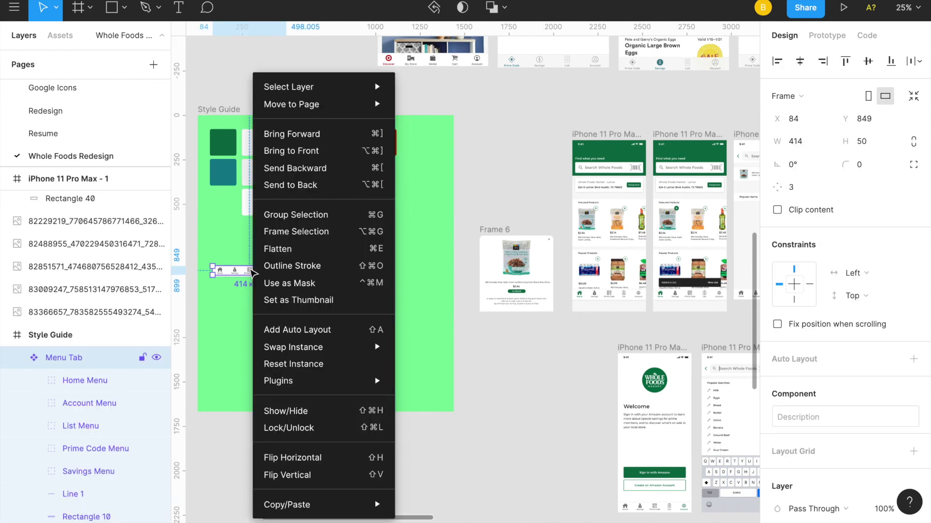
left_click(435, 325)
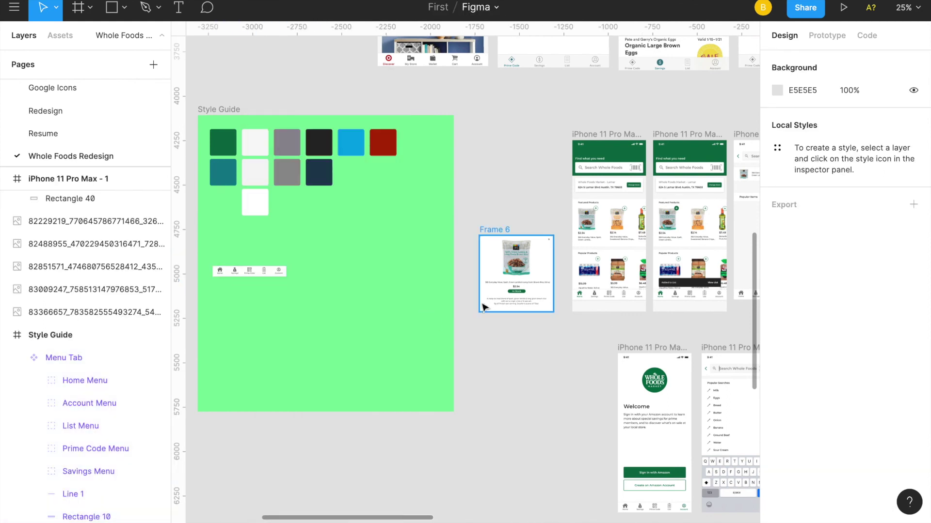
Step: Survey the canvas from the Whole Foods logos and original app screenshots down to the redesigned Home, Welcome and search frames
scroll(625, 323, "right", 5)
scroll(625, 323, "down", 1)
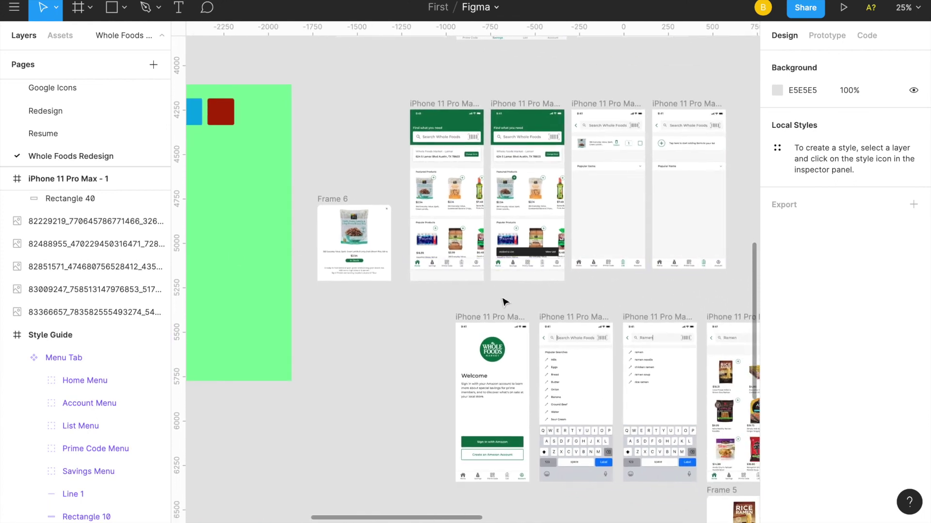
scroll(504, 303, "right", 3)
scroll(504, 302, "down", 2)
scroll(504, 303, "down", 5, "ctrl")
scroll(504, 303, "up", 1, "ctrl")
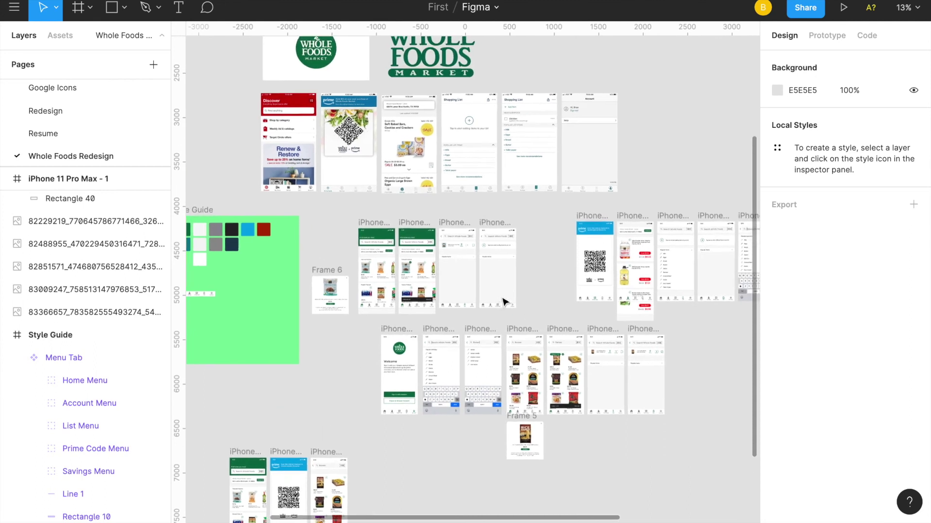
scroll(504, 303, "up", 2)
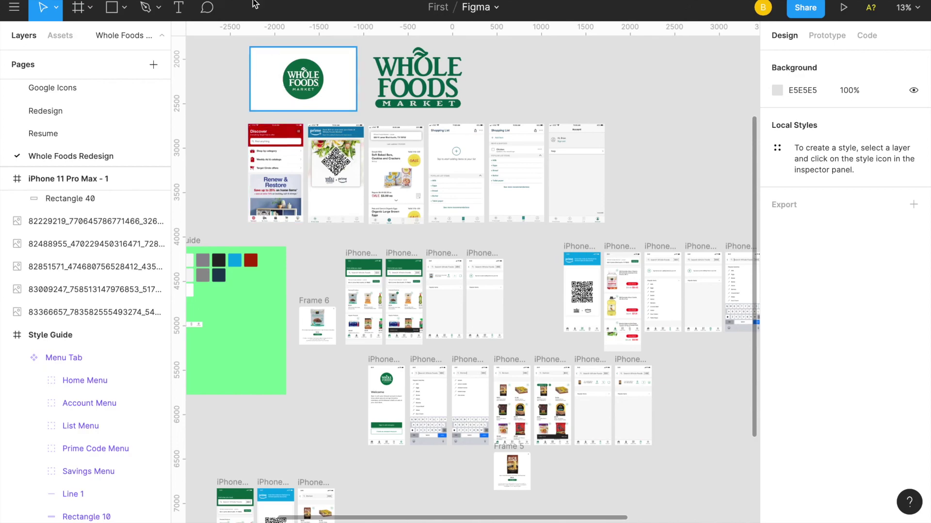
Step: Switch to the prototype presentation and close the lentil and rice product popup on the Home screen
key("ctrl+alt+Return")
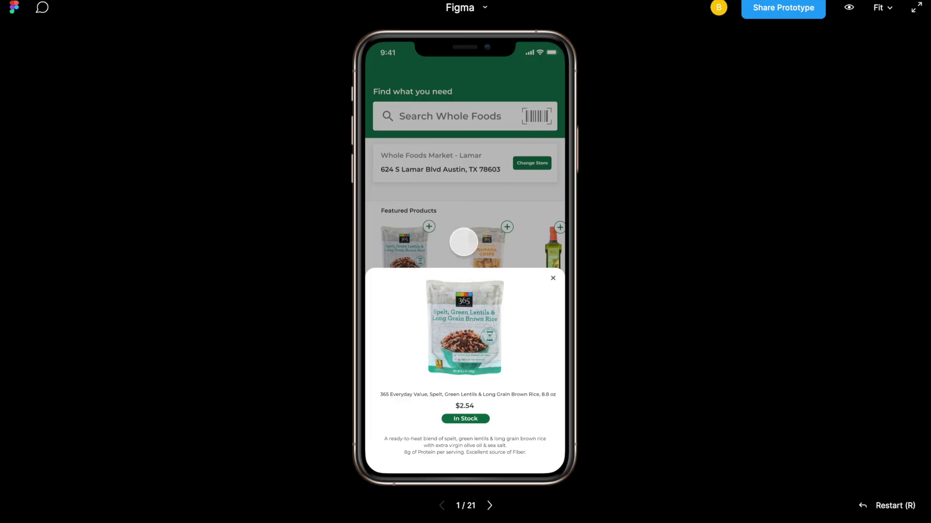
left_click(462, 239)
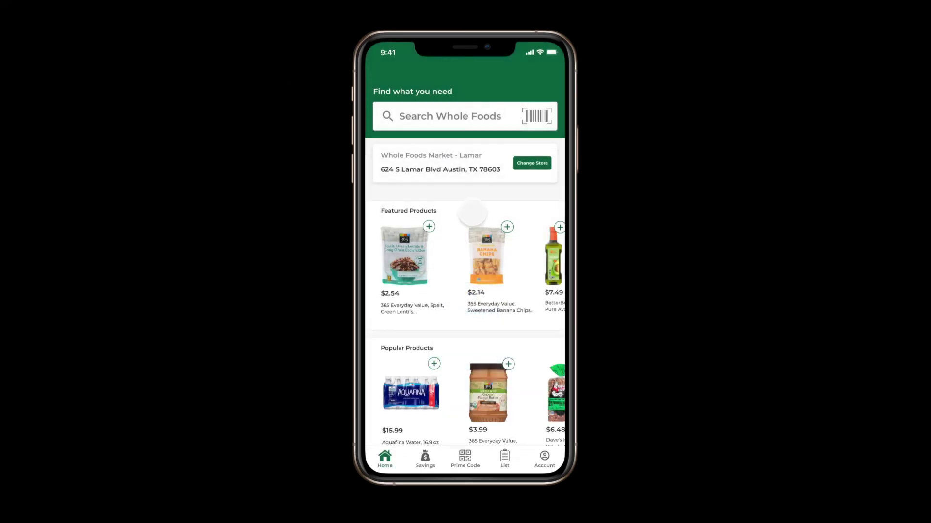